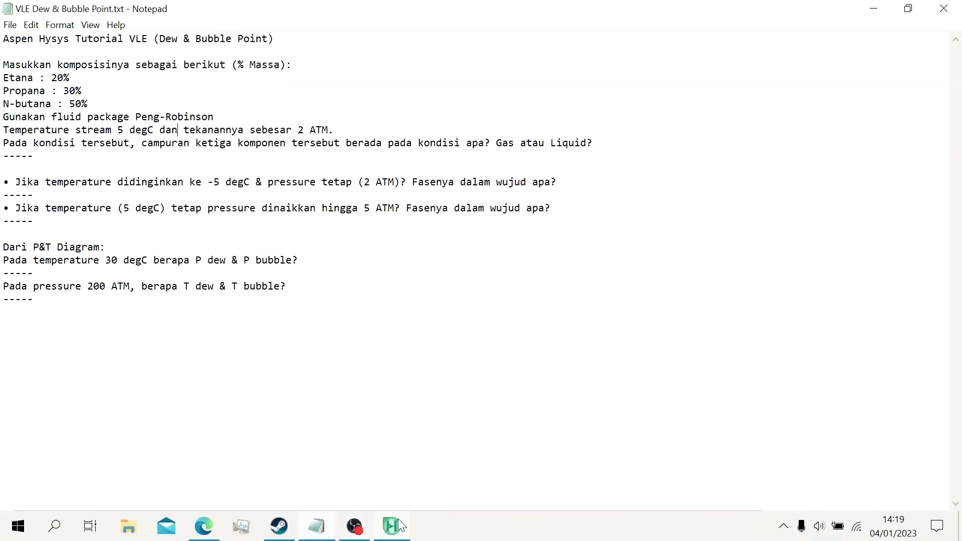
Create a new component list in Aspen HYSYS and check the required components in the Notepad task notes.
click(397, 517)
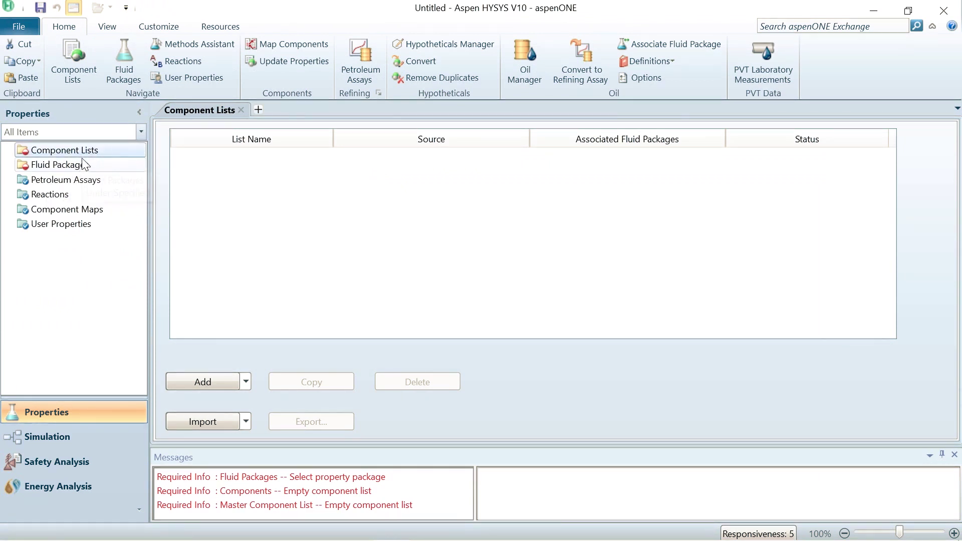
click(204, 386)
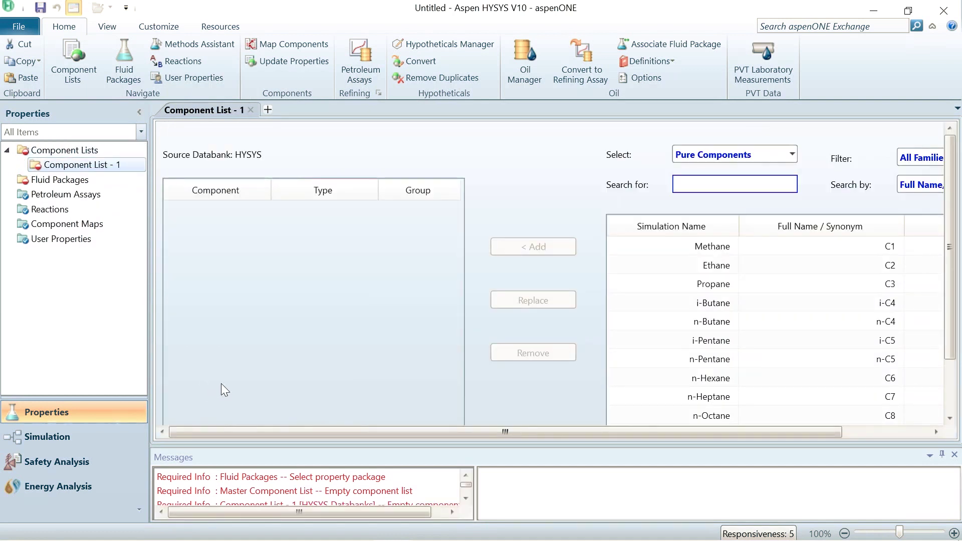
click(329, 534)
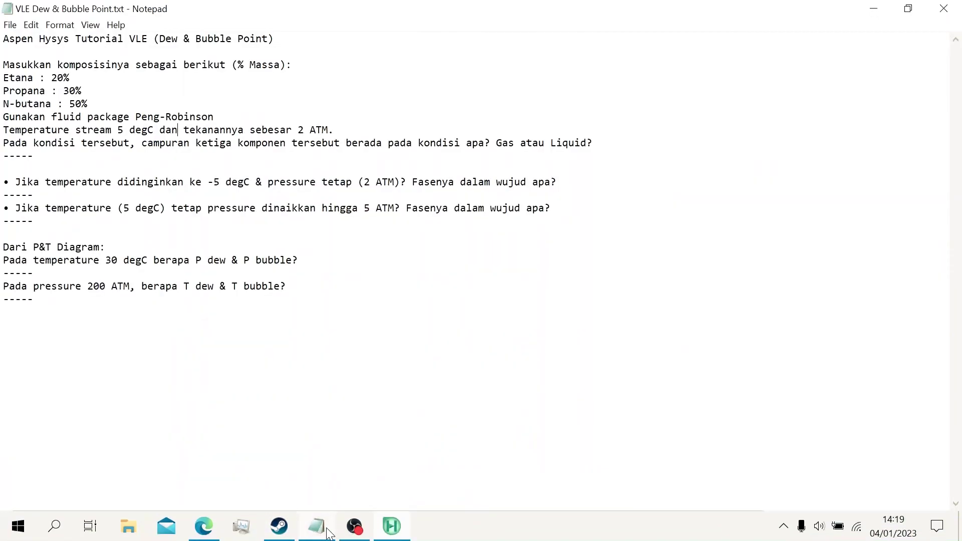
drag(33, 79, 4, 103)
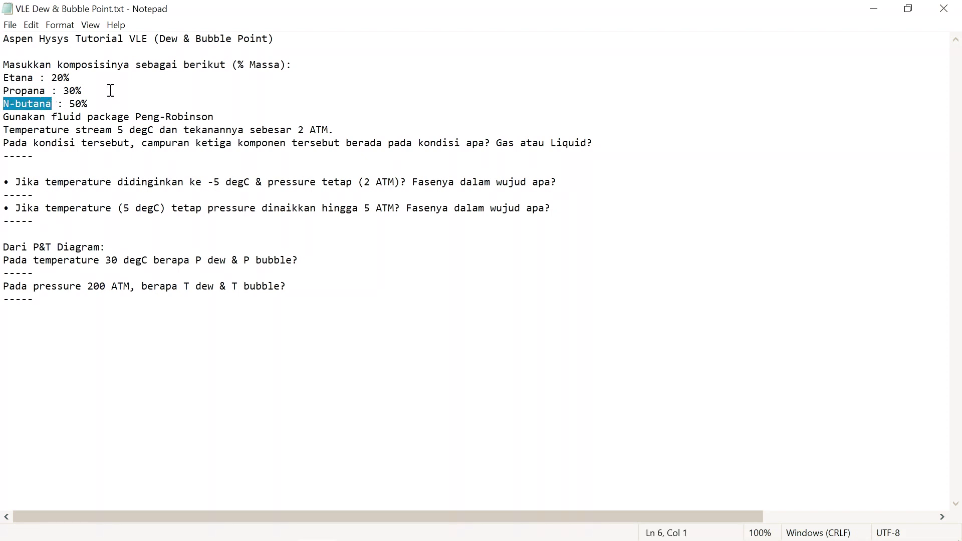
click(166, 88)
mouse_move(244, 535)
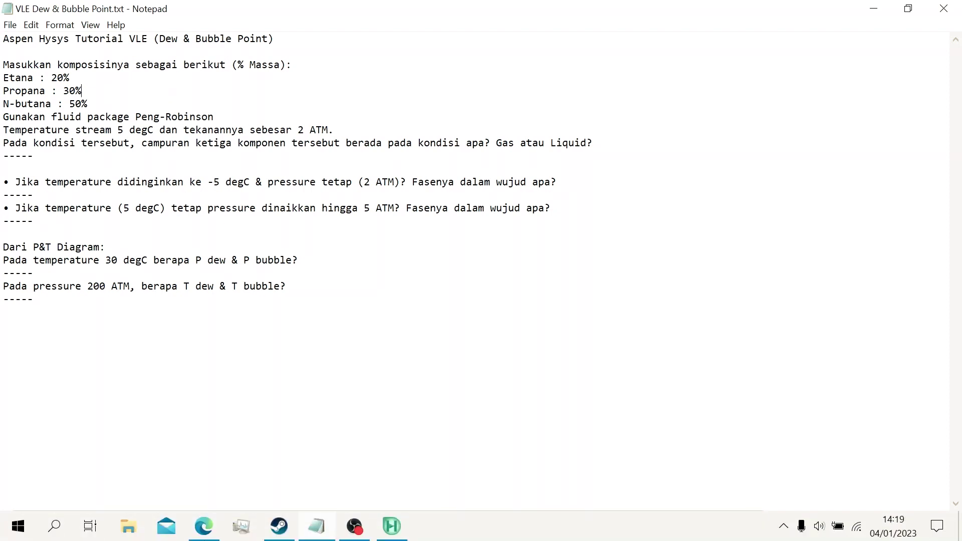
click(395, 529)
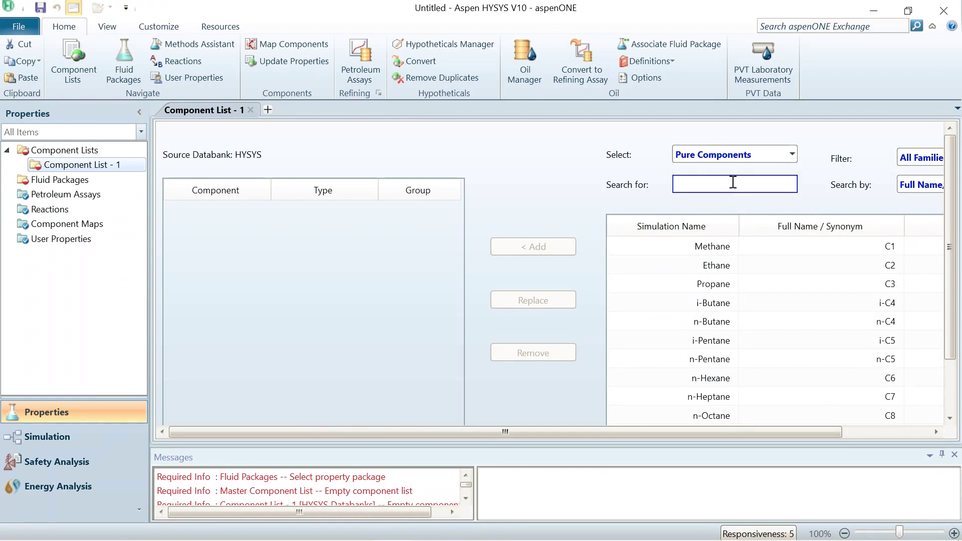
Search the pure components for "etha" and add Ethane to the component list.
key(BackSpace)
key(BackSpace)
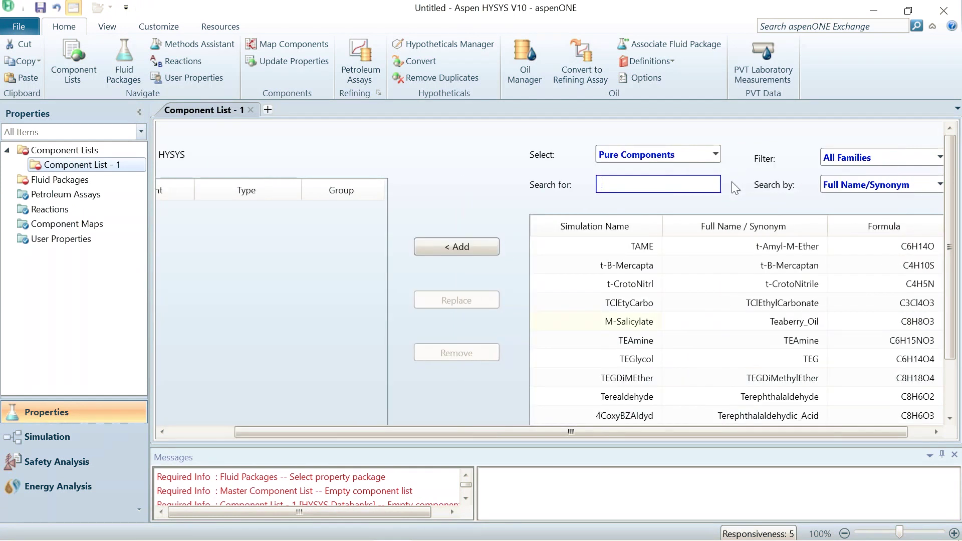
text(et)
scroll(732, 182, down, 1)
text(ha)
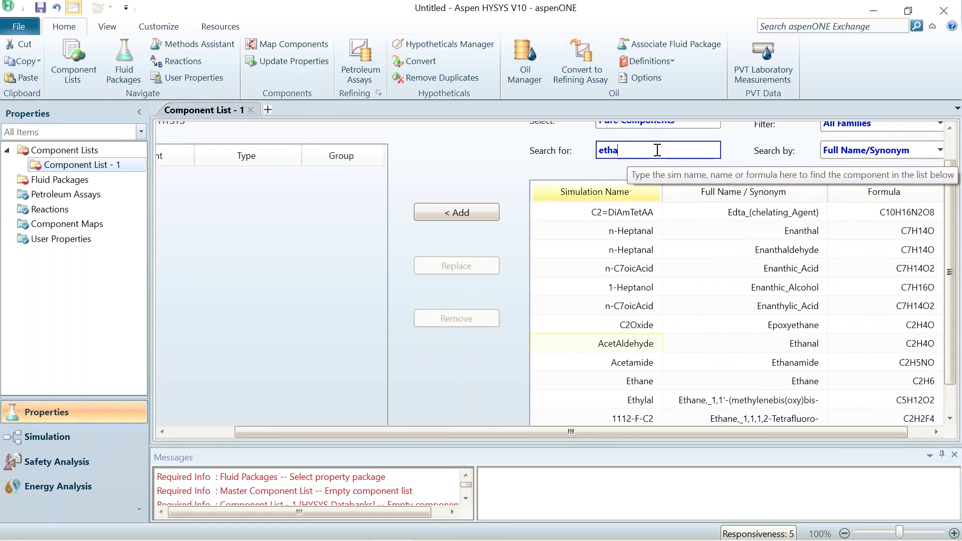
click(636, 383)
click(456, 213)
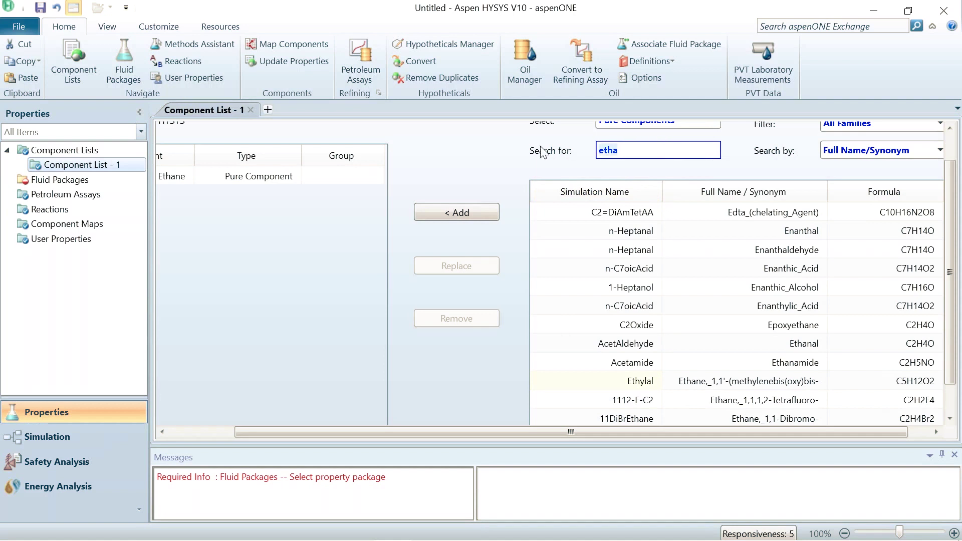
Clear the component search and add Propane and n-Butane to the component list.
key(BackSpace)
key(BackSpace)
key(BackSpace)
key(BackSpace)
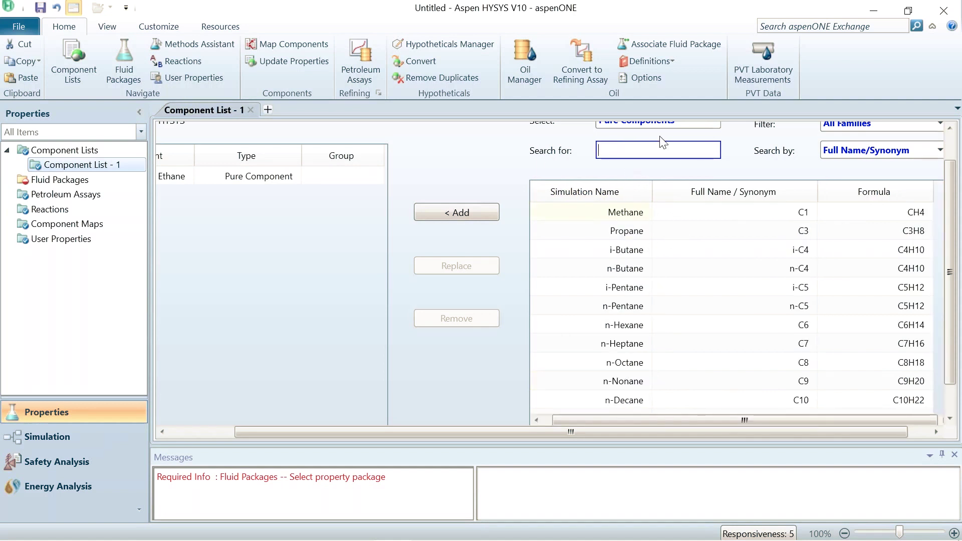
click(630, 234)
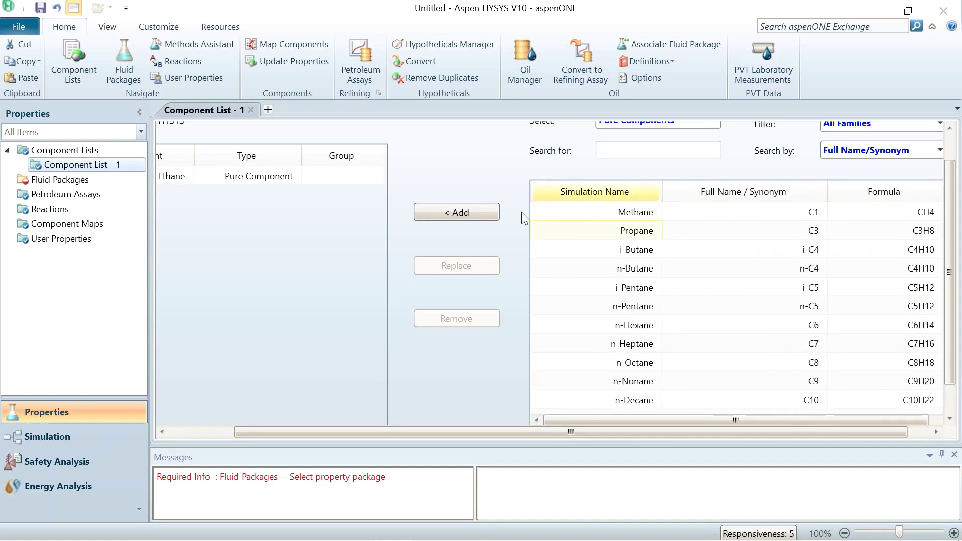
click(455, 213)
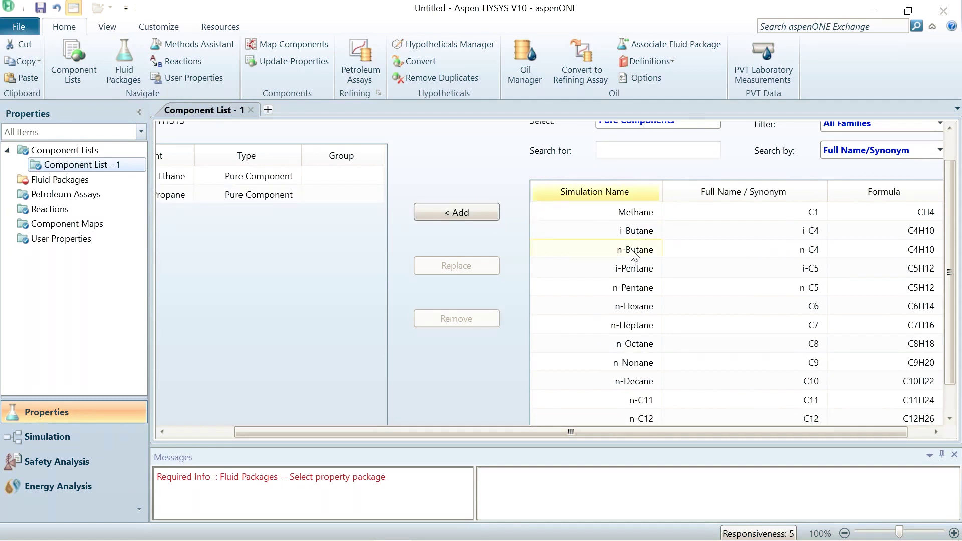
click(457, 212)
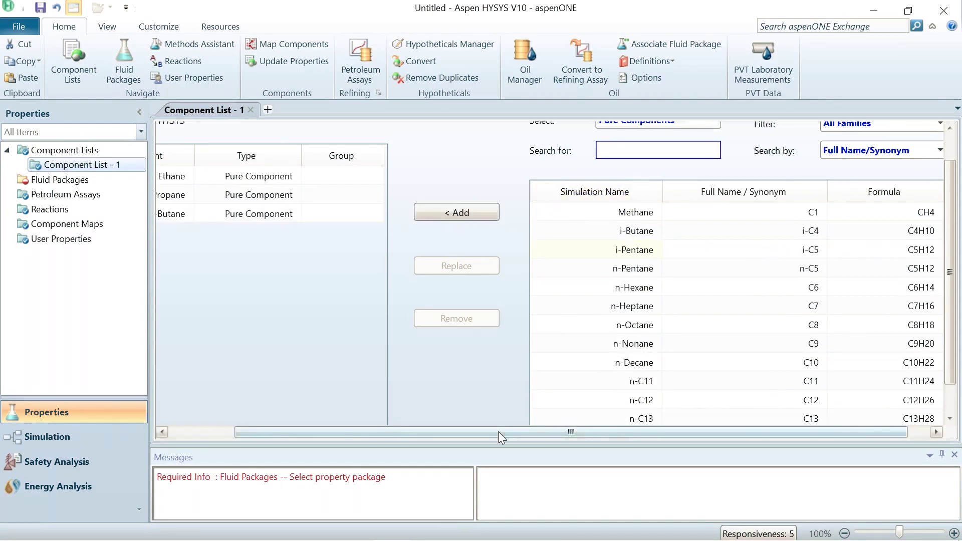
drag(498, 431, 403, 429)
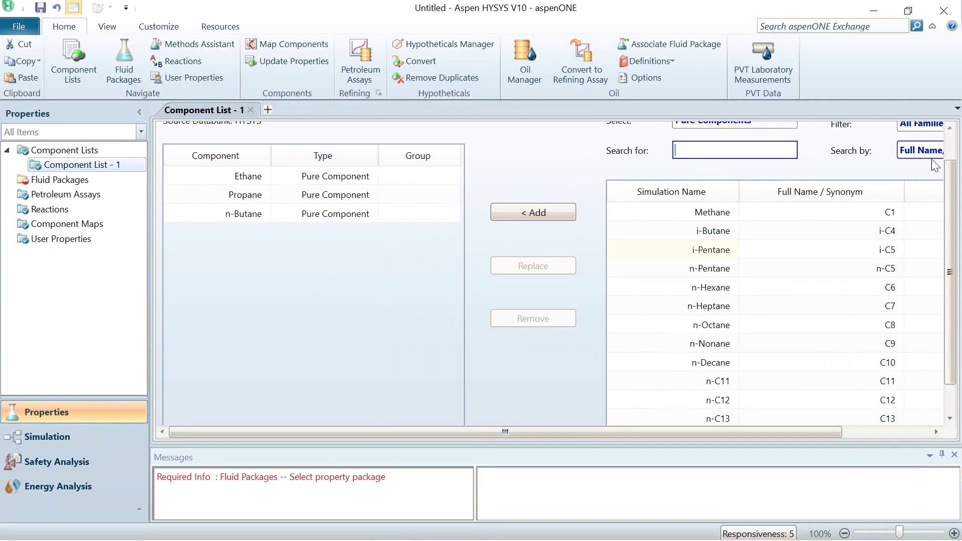
scroll(948, 134, up, 2)
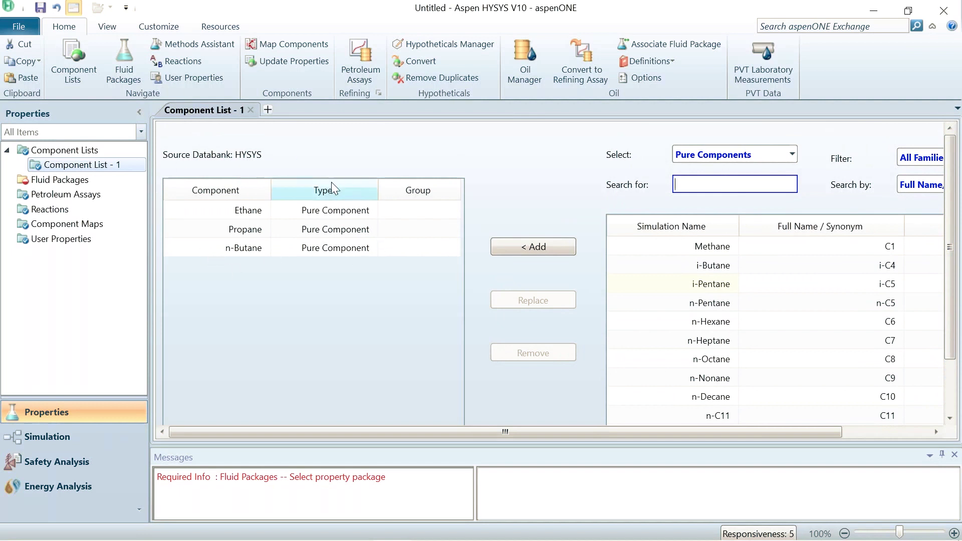
Check the required fluid package in the Notepad notes and add a Peng-Robinson fluid package in Aspen HYSYS.
click(45, 181)
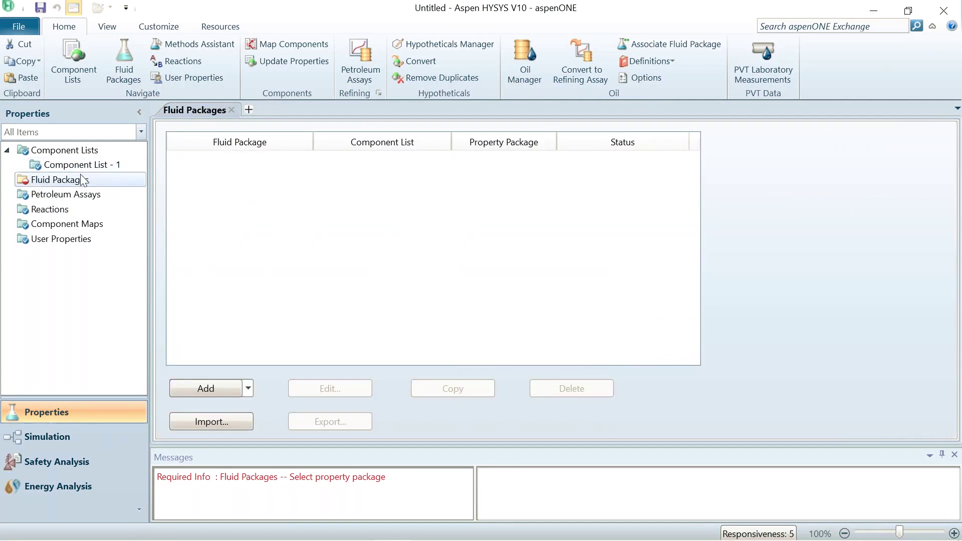
mouse_move(221, 540)
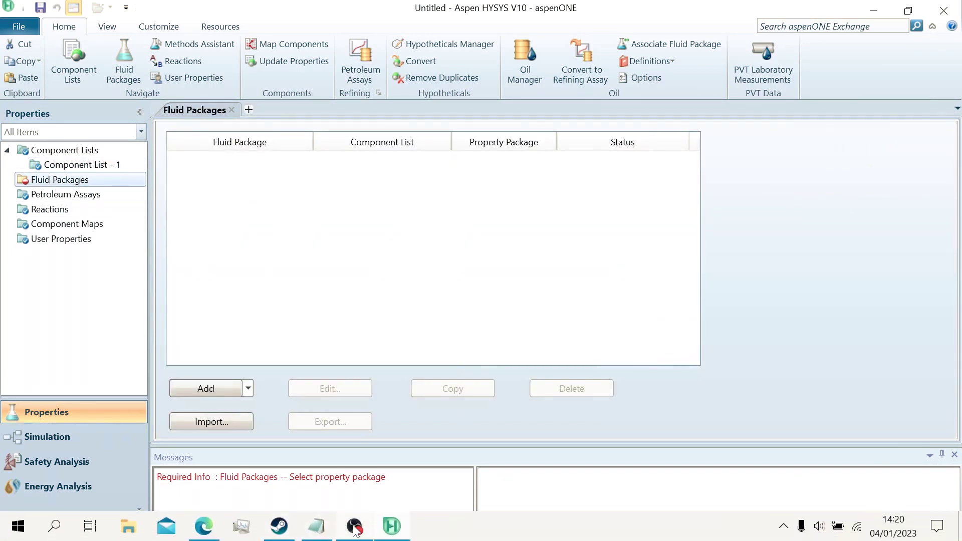
click(329, 533)
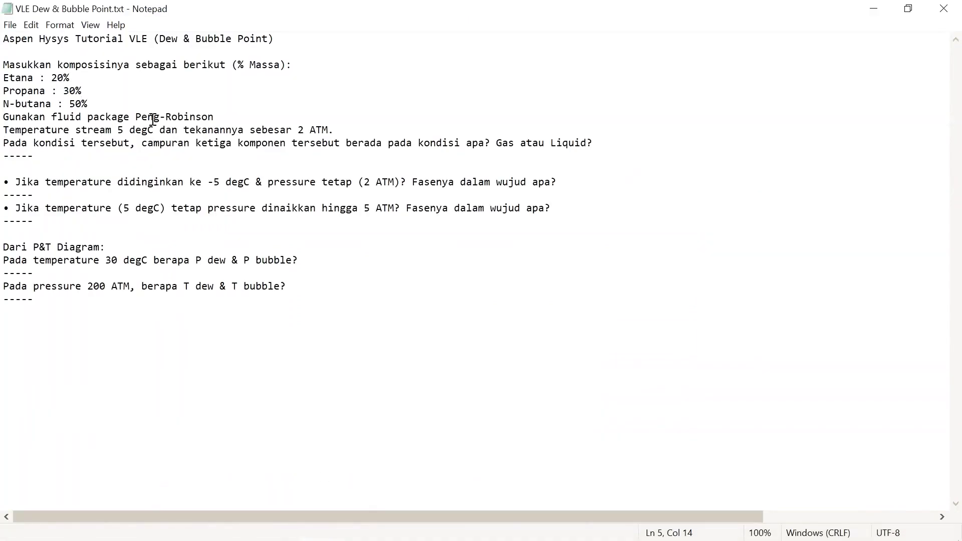
drag(237, 112, 5, 113)
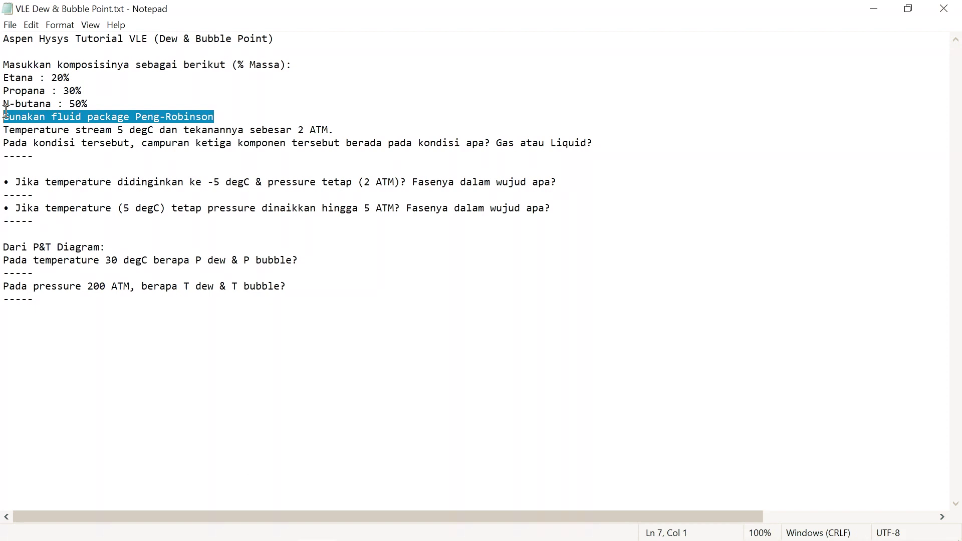
click(154, 157)
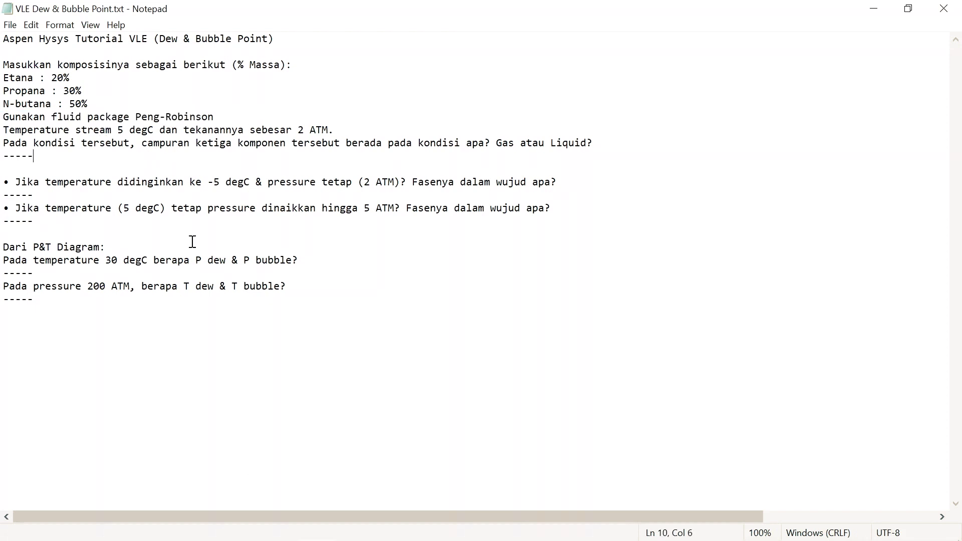
mouse_move(370, 539)
click(391, 526)
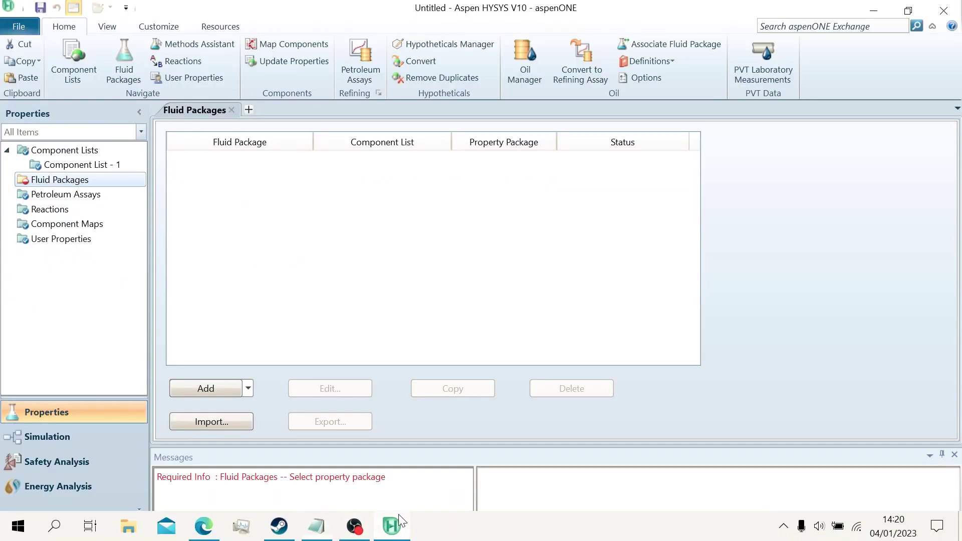
click(201, 392)
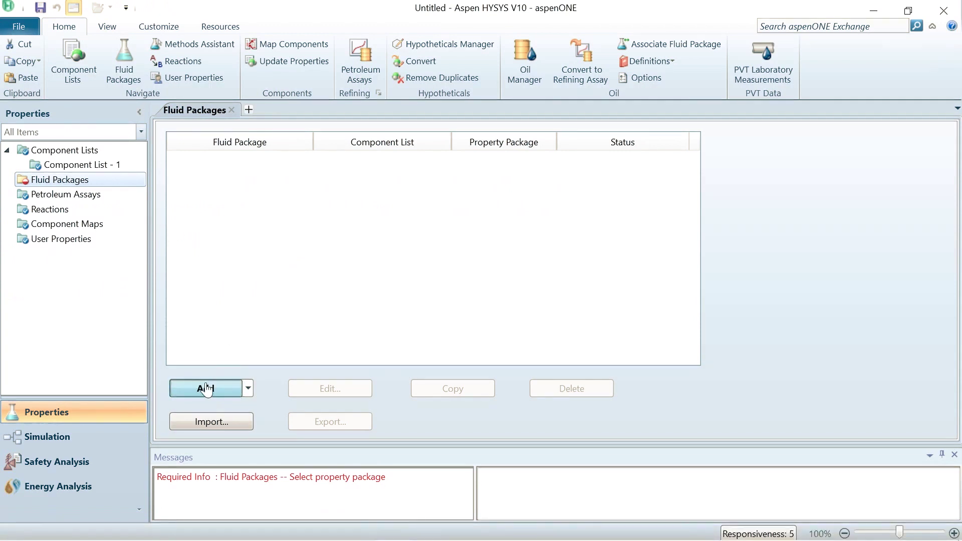
scroll(224, 342, down, 5)
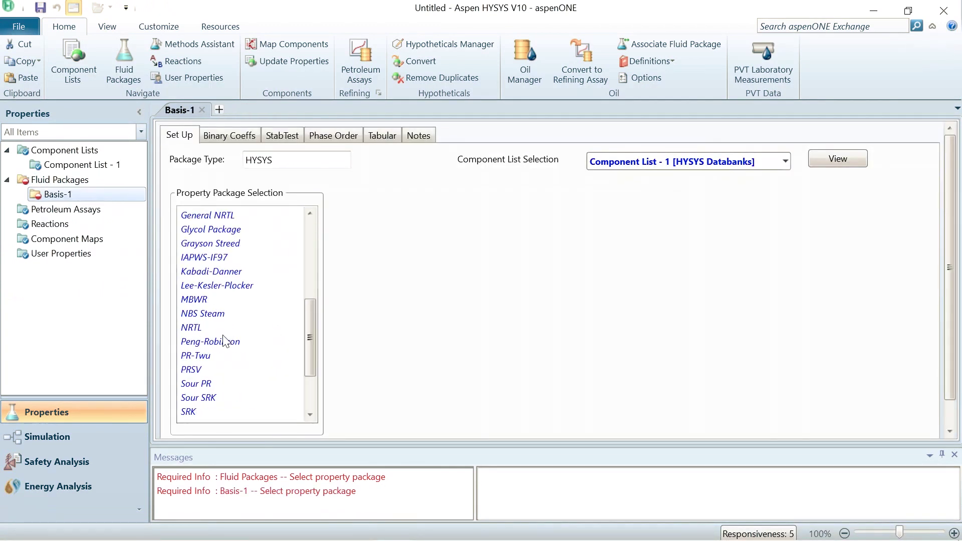
click(233, 337)
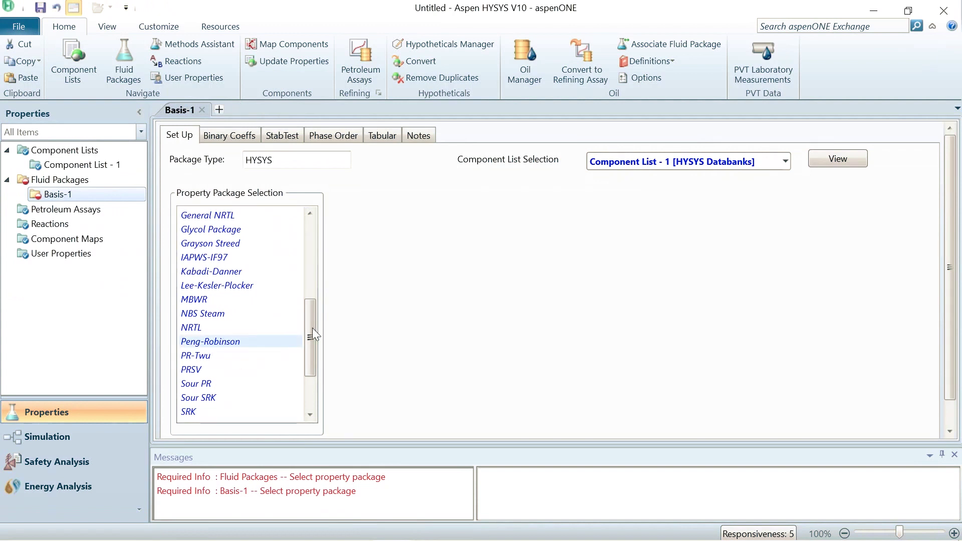
drag(312, 328, 295, 390)
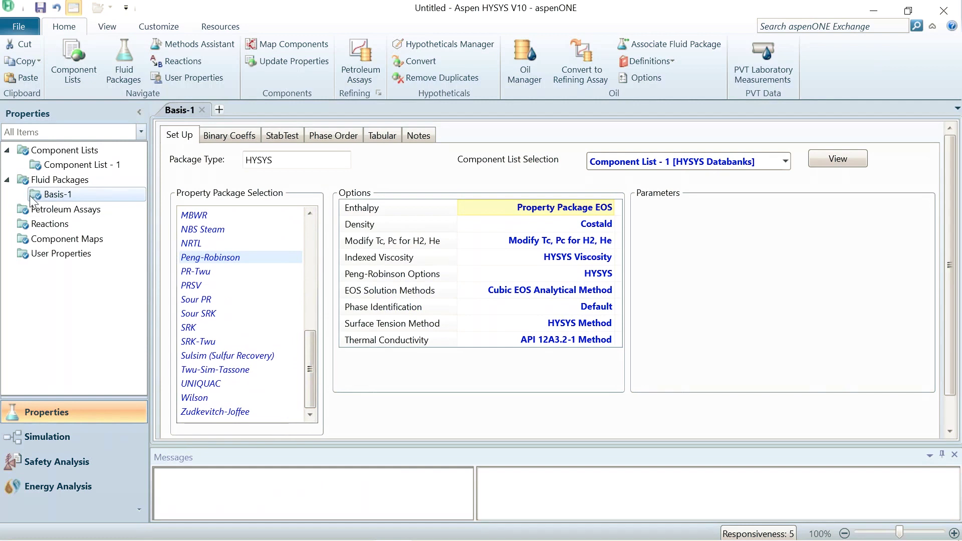
Switch to the simulation environment and place a material stream in the upper middle of the flowsheet.
click(81, 435)
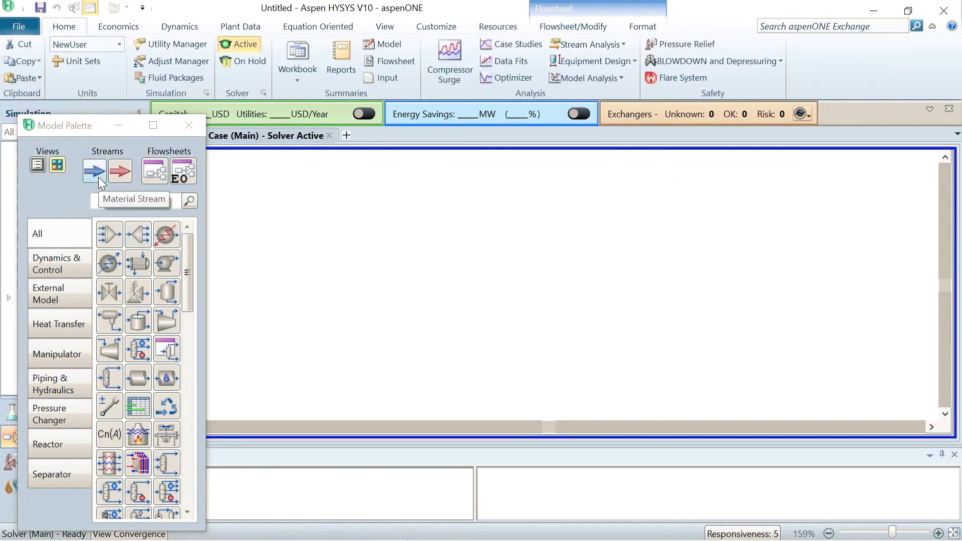
drag(94, 172, 435, 234)
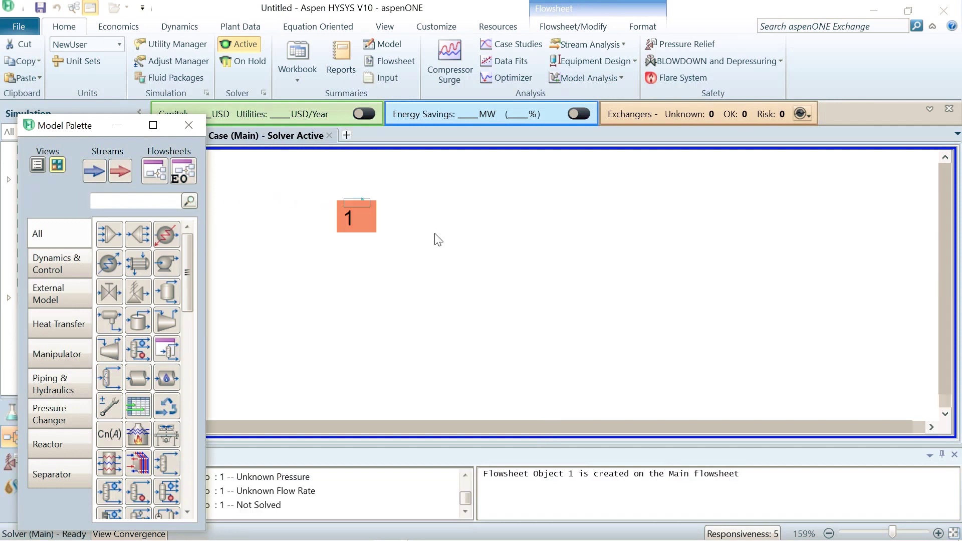
click(433, 279)
drag(357, 203, 407, 239)
click(434, 259)
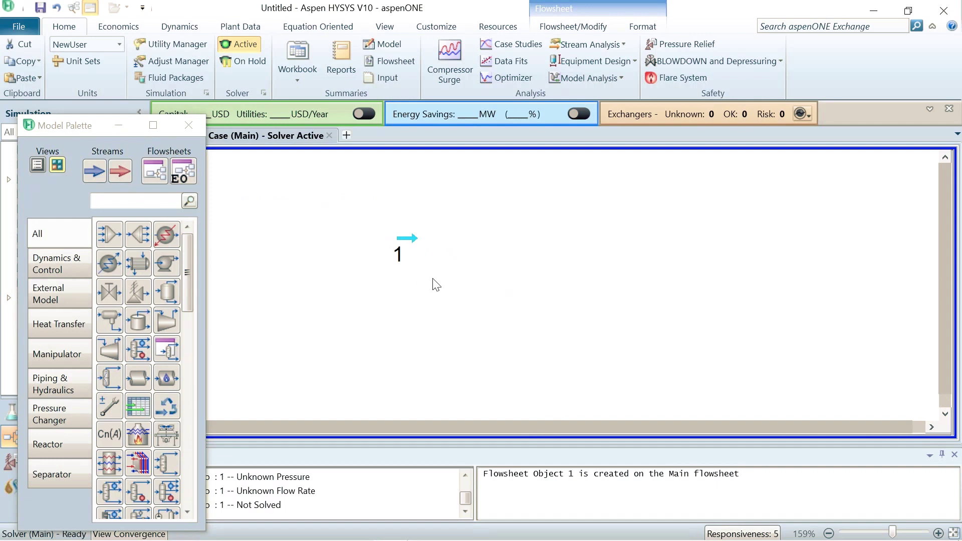
Rename the material stream as VLE and move its property window clear of the Model Palette.
double_click(408, 239)
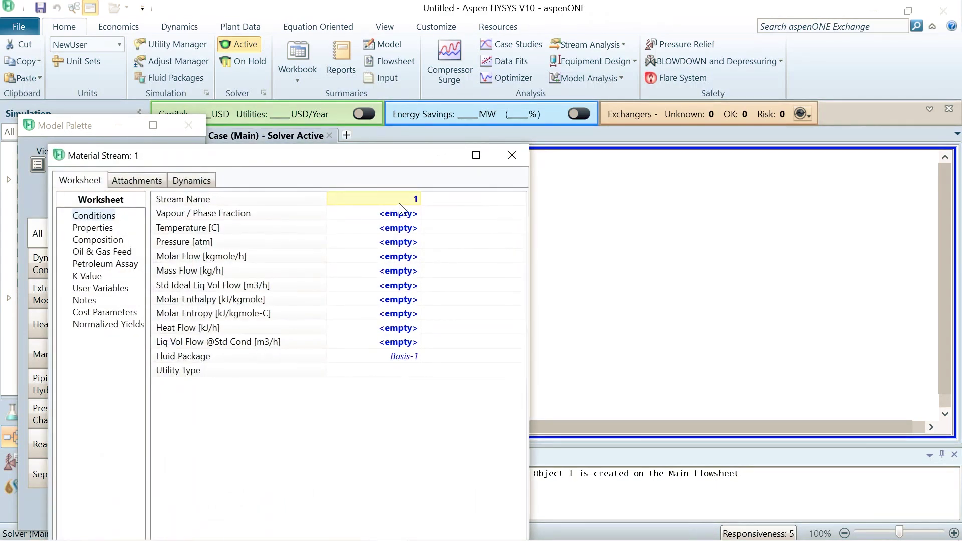
text(VLE)
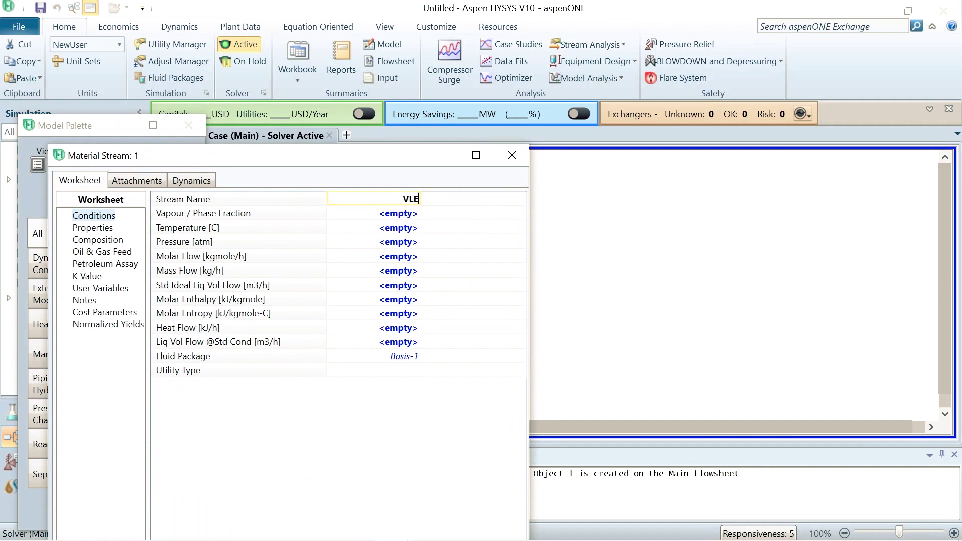
click(600, 230)
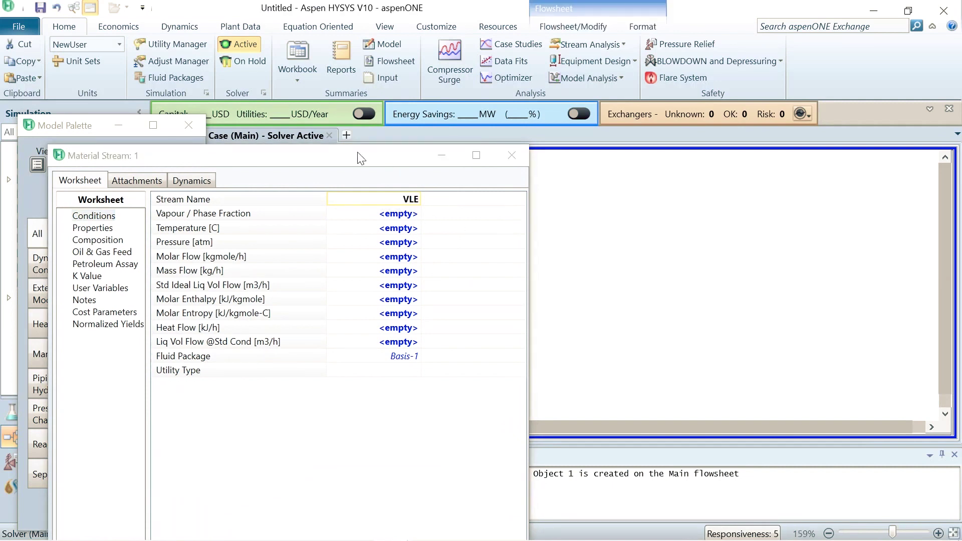
drag(359, 156, 540, 72)
Check the required stream temperature and pressure in the Notepad notes and return to the VLE stream window in Aspen HYSYS.
mouse_move(373, 538)
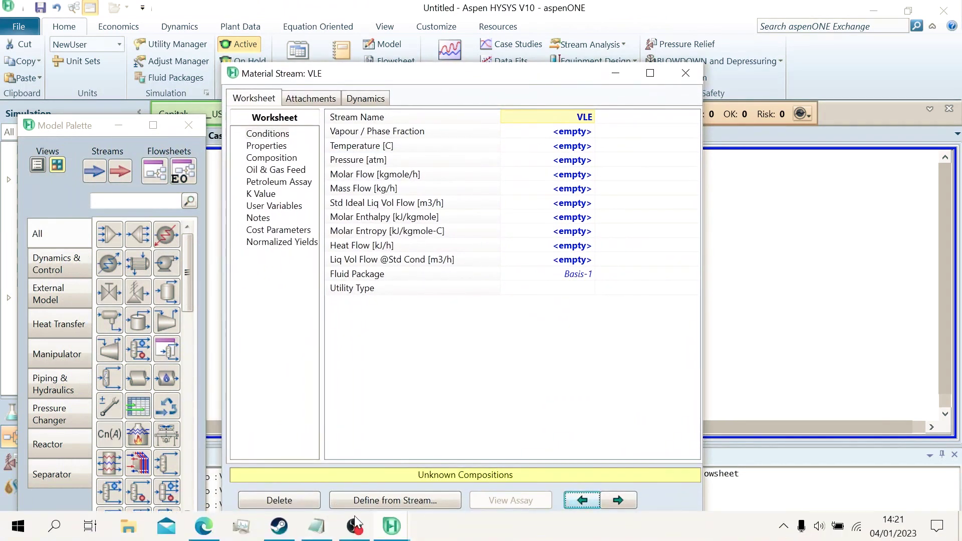
click(323, 533)
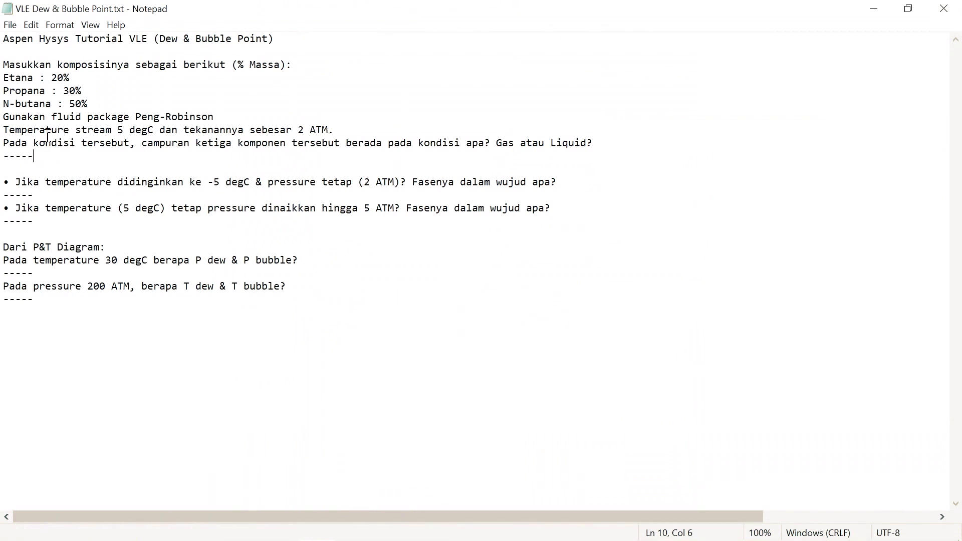
drag(5, 129, 356, 130)
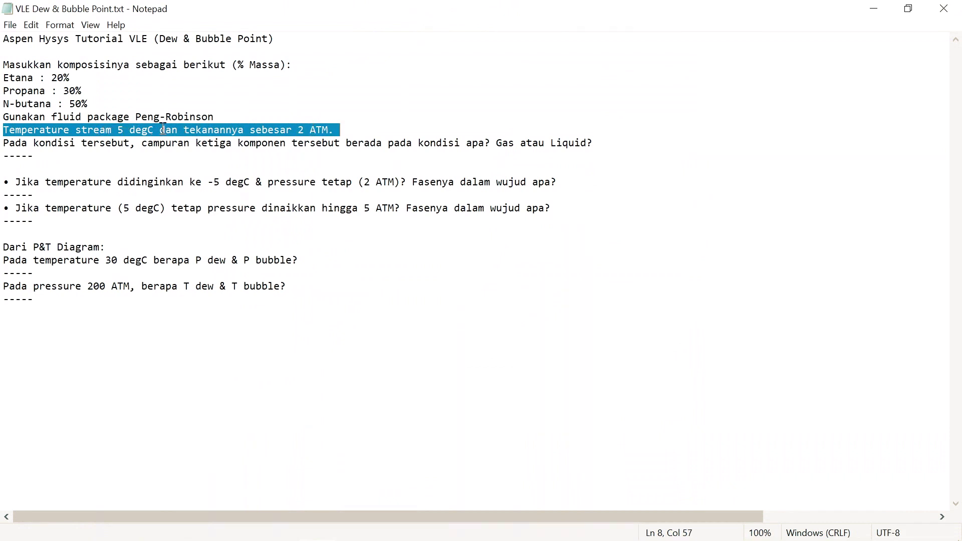
mouse_move(367, 536)
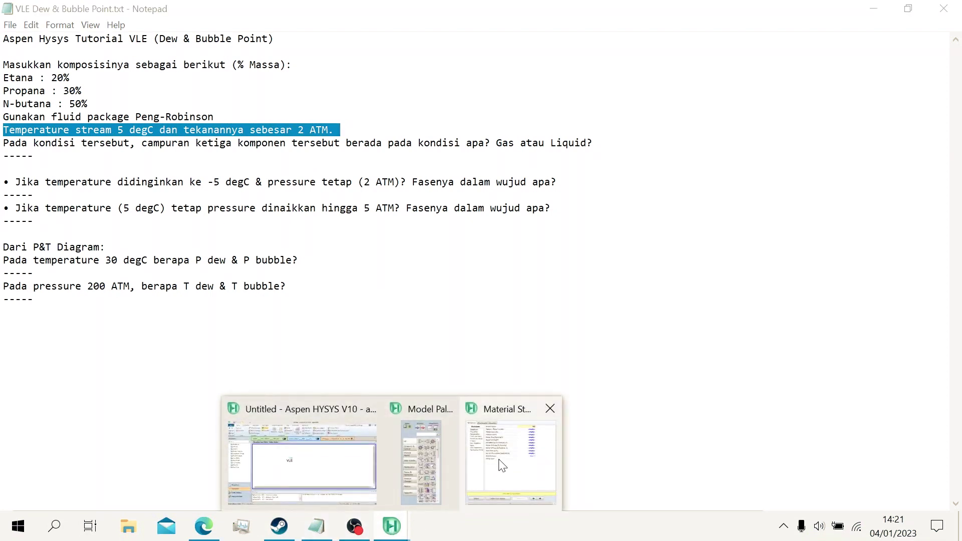
click(501, 466)
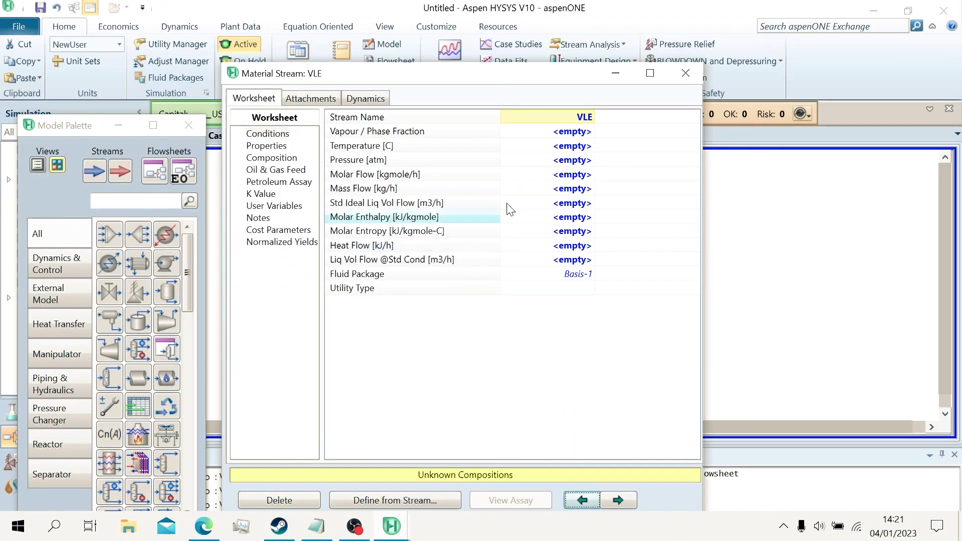
Set the VLE stream's temperature to 5 °C and its pressure to 2 atm.
click(586, 148)
text(5)
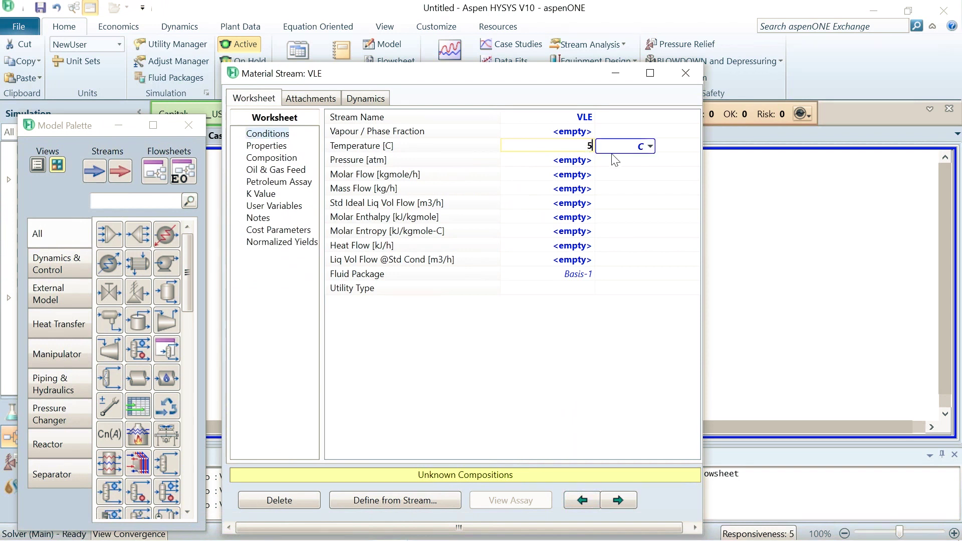
click(634, 149)
click(627, 164)
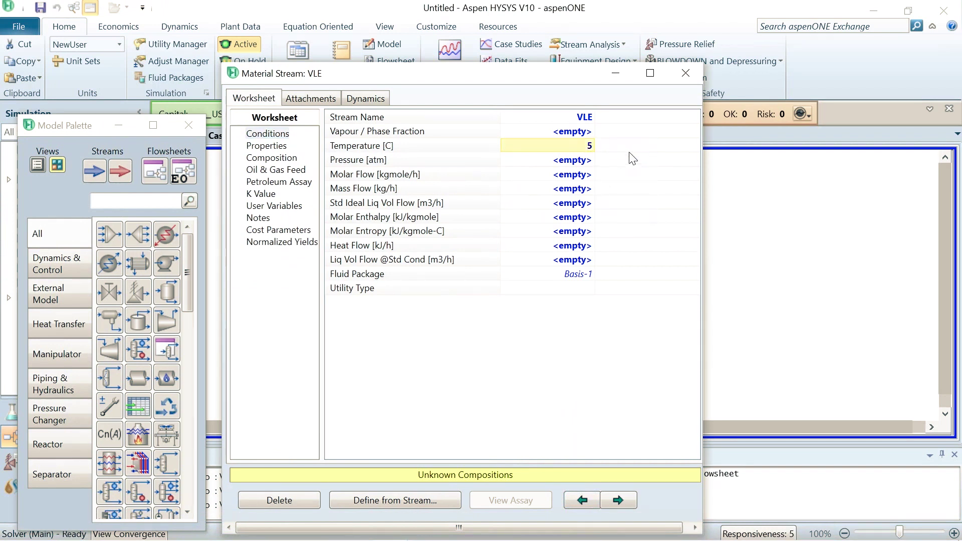
click(585, 166)
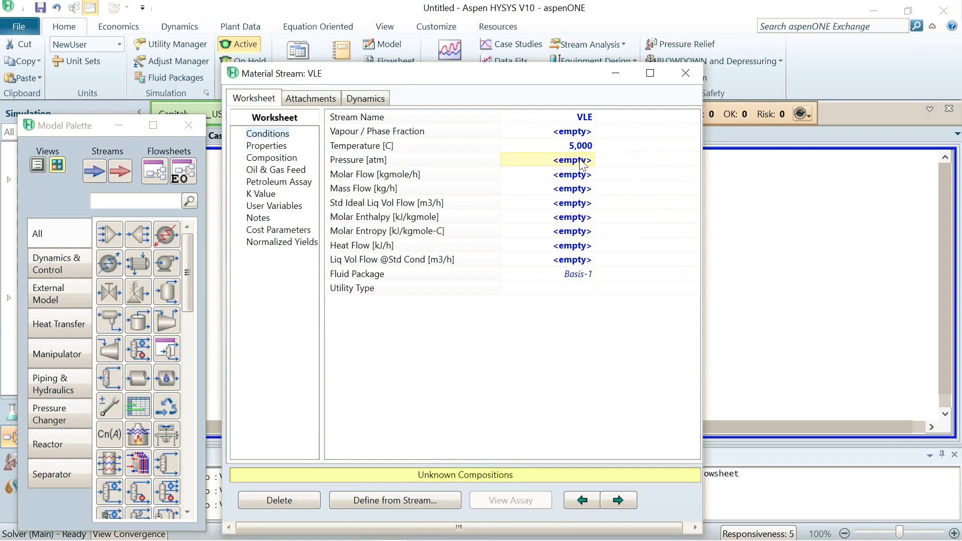
text(2)
click(692, 162)
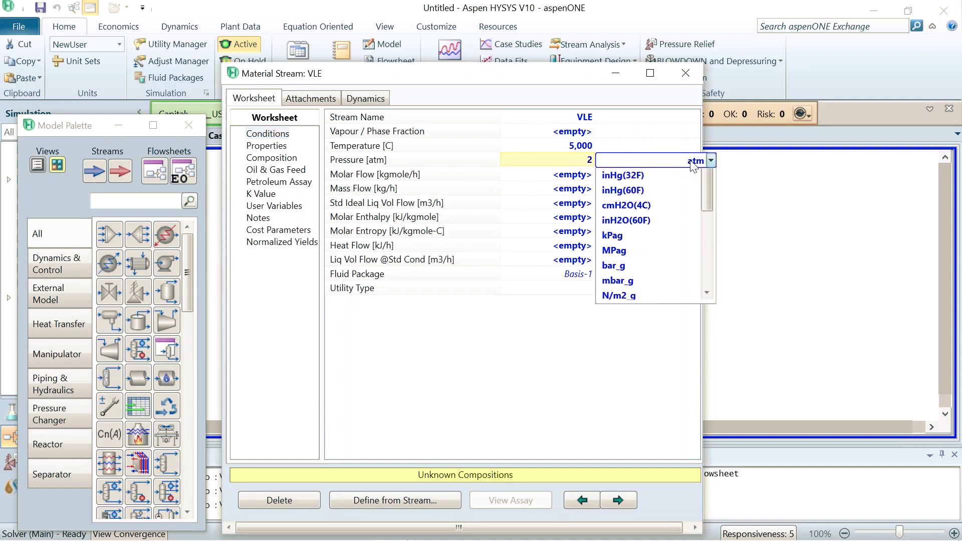
click(693, 164)
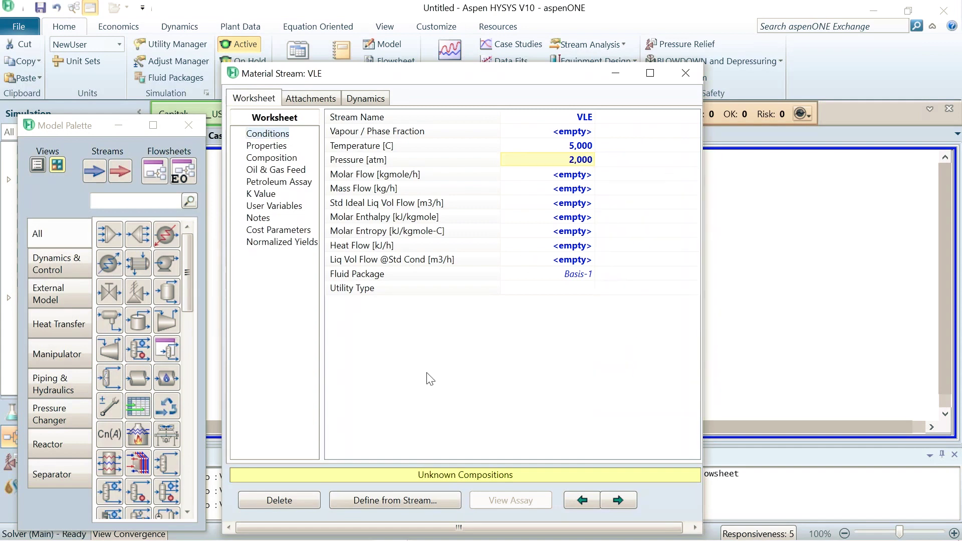
Review the ethane, propane and n-butane percentages in the Notepad notes and return to the VLE stream window in Aspen HYSYS.
mouse_move(462, 540)
click(322, 527)
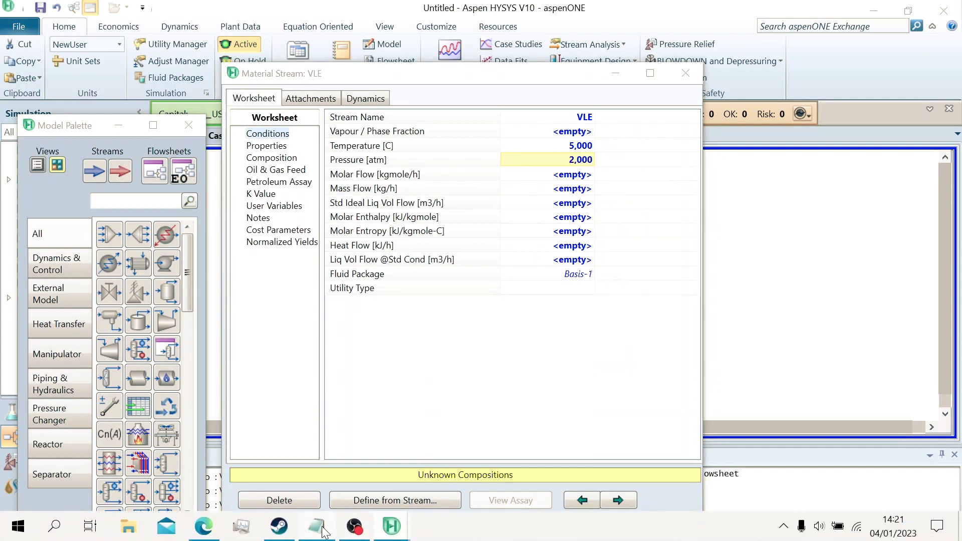
drag(71, 78, 69, 104)
click(94, 89)
click(140, 93)
mouse_move(226, 540)
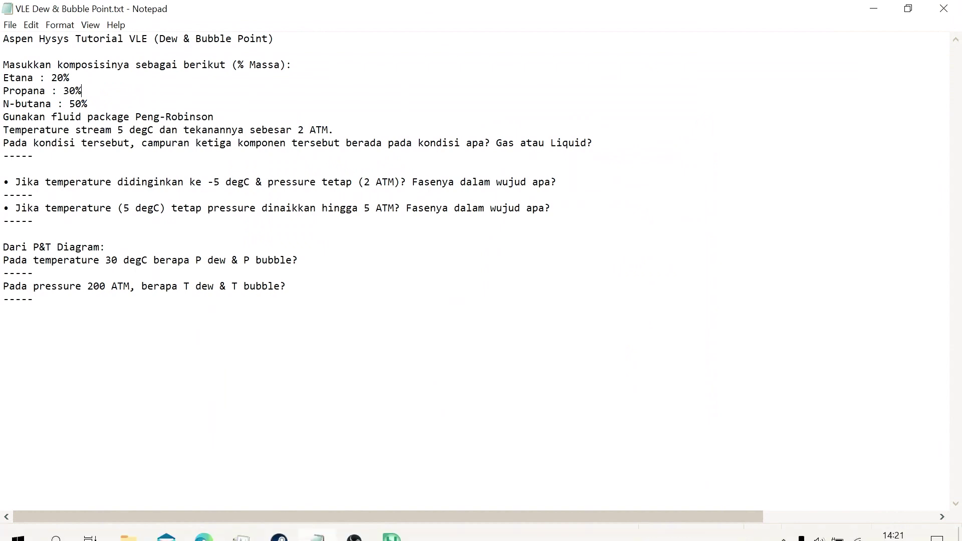
mouse_move(394, 527)
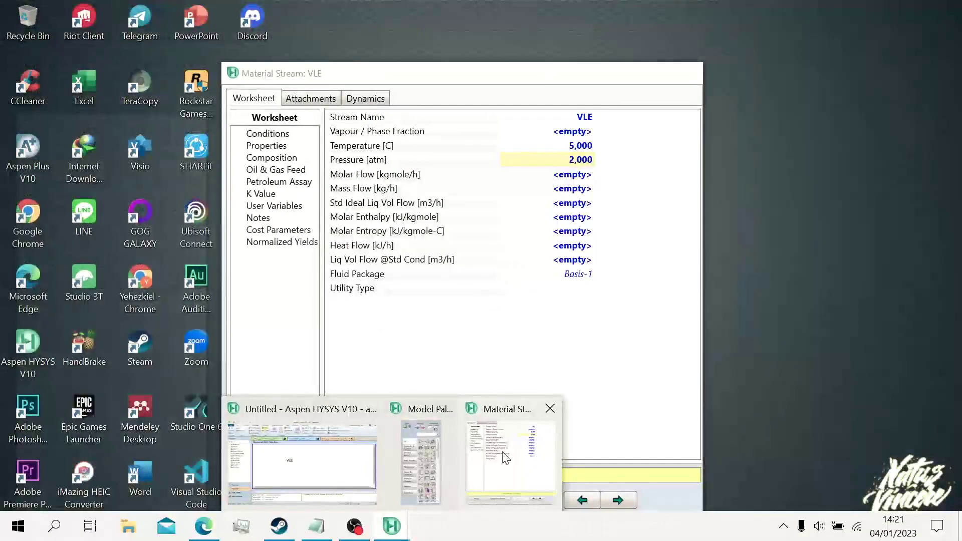
click(505, 457)
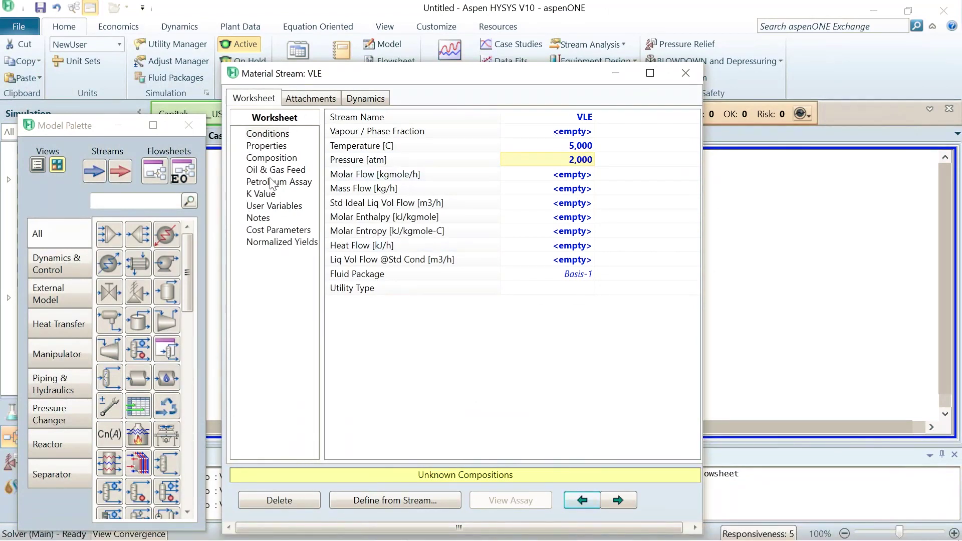
Open the VLE stream's composition for editing and set its basis to Mass Fractions.
click(274, 157)
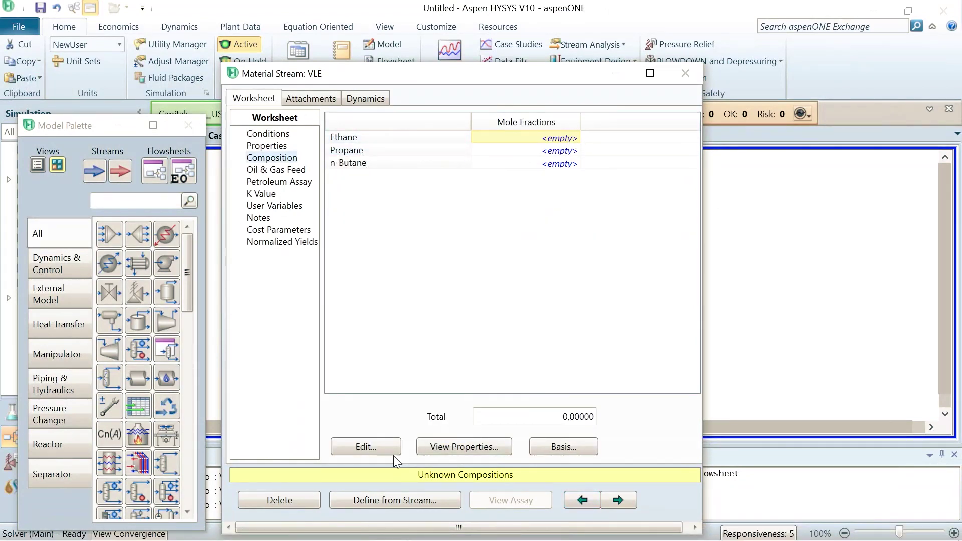
click(368, 452)
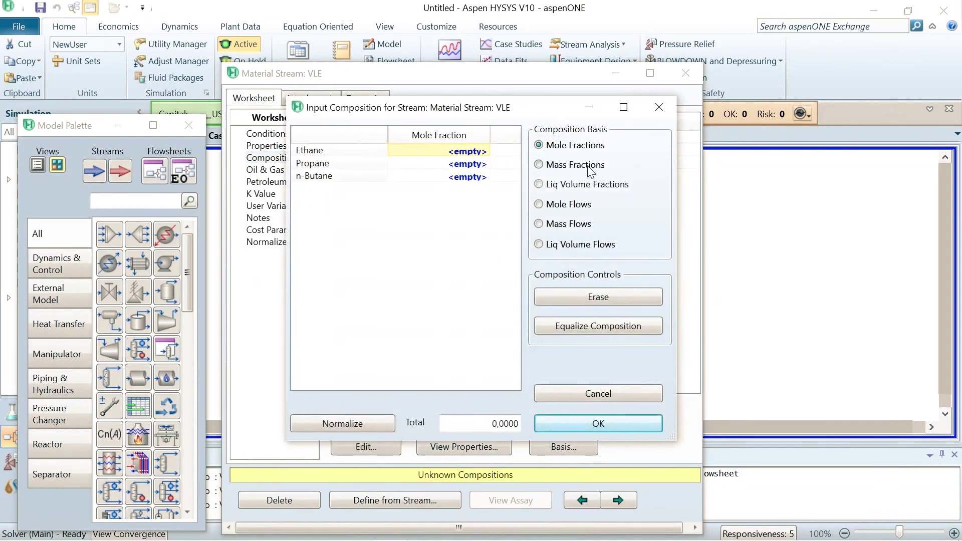
click(581, 166)
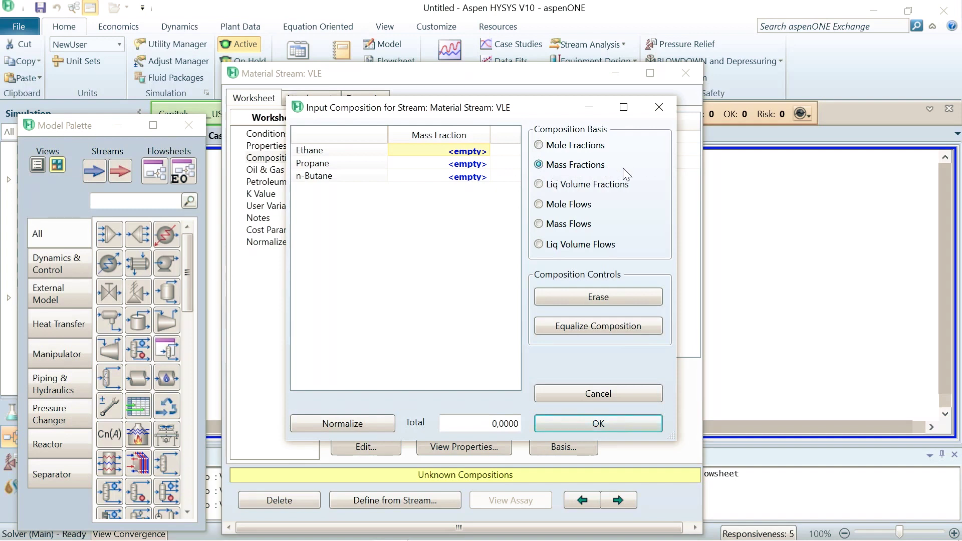
Check the composition basis in the Notepad notes and return to the composition input window in Aspen HYSYS.
mouse_move(354, 536)
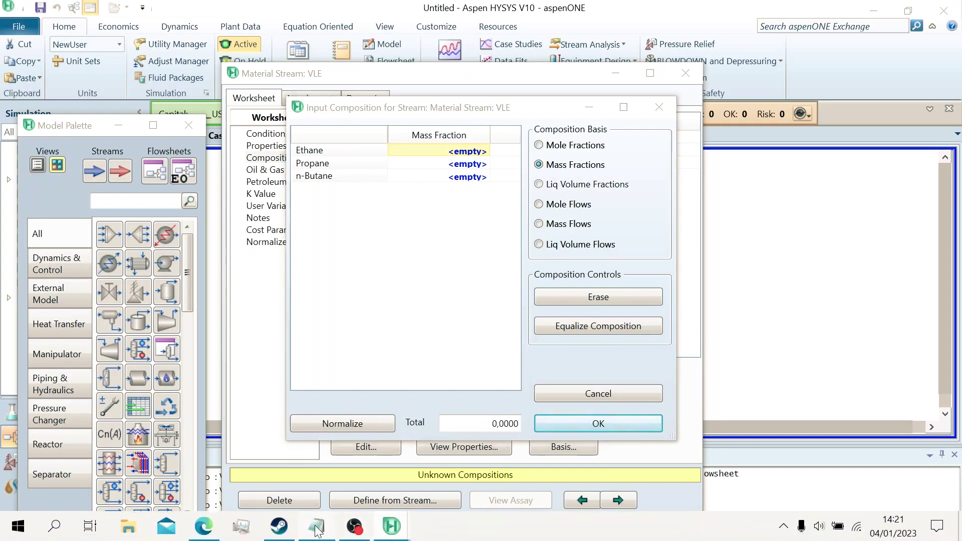
click(317, 527)
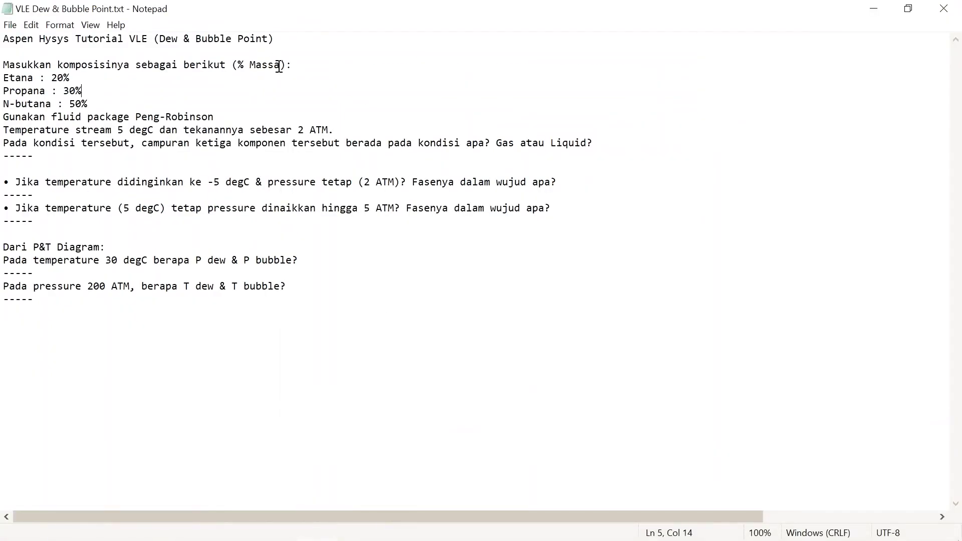
drag(279, 67, 238, 67)
click(256, 111)
mouse_move(378, 540)
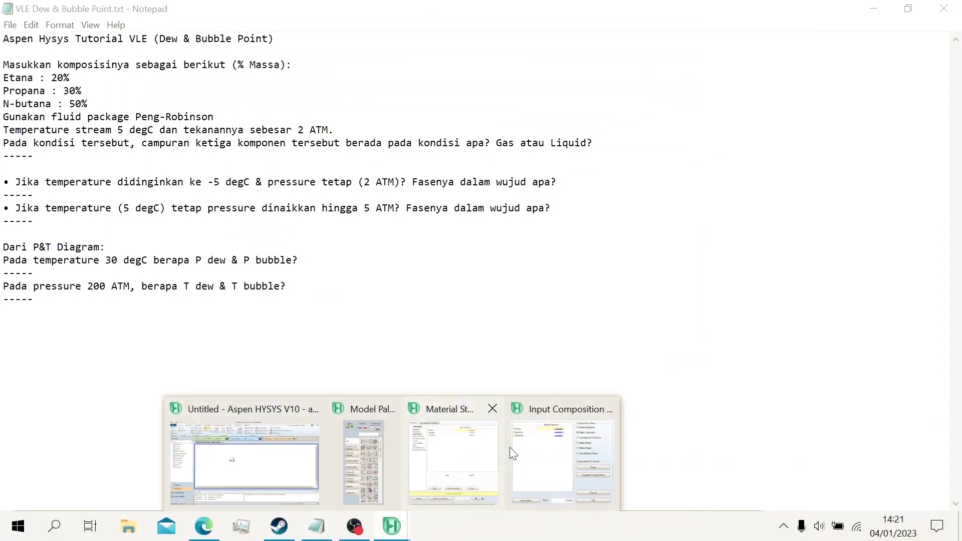
click(516, 451)
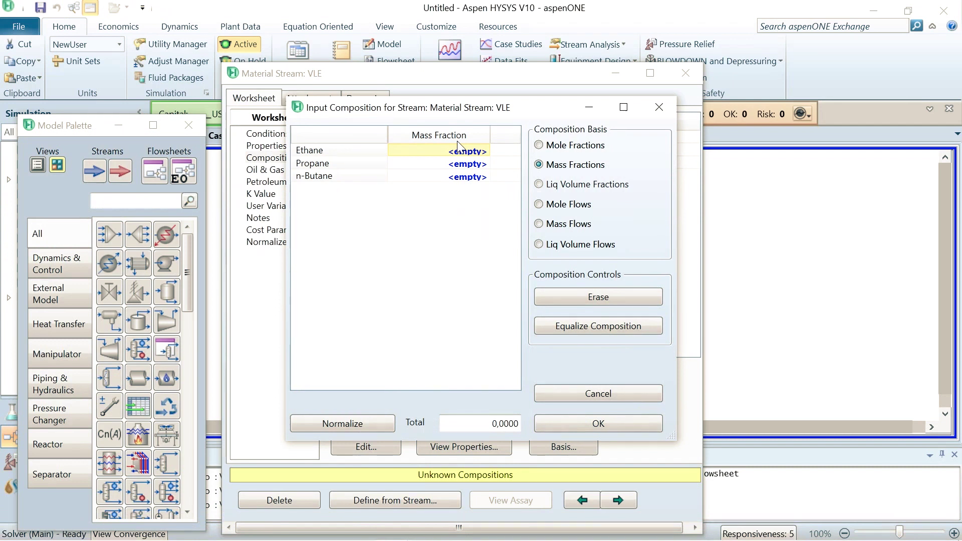
Enter mass fractions of 0,2 for Ethane, 0,3 for Propane and 0,5 for n-Butane and accept the composition.
click(464, 152)
text(0,2)
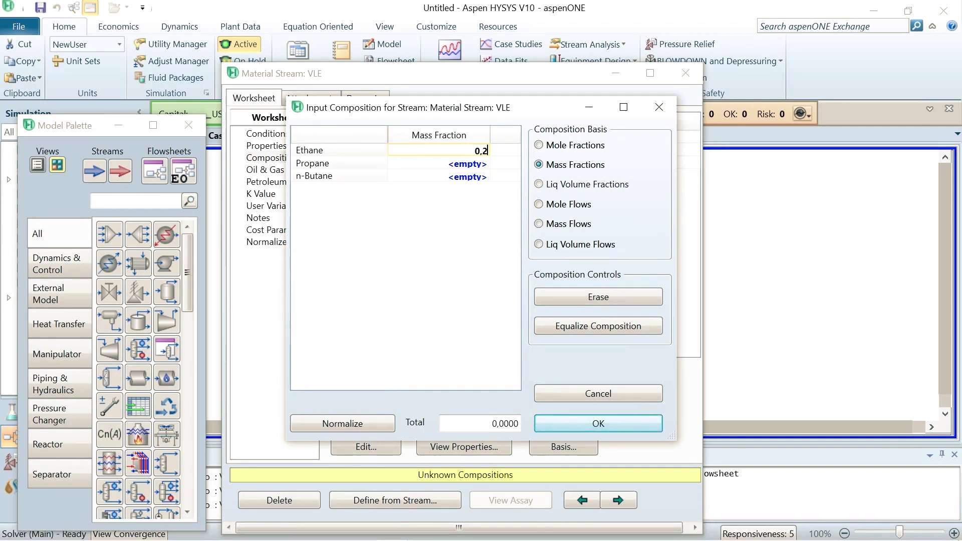
click(465, 163)
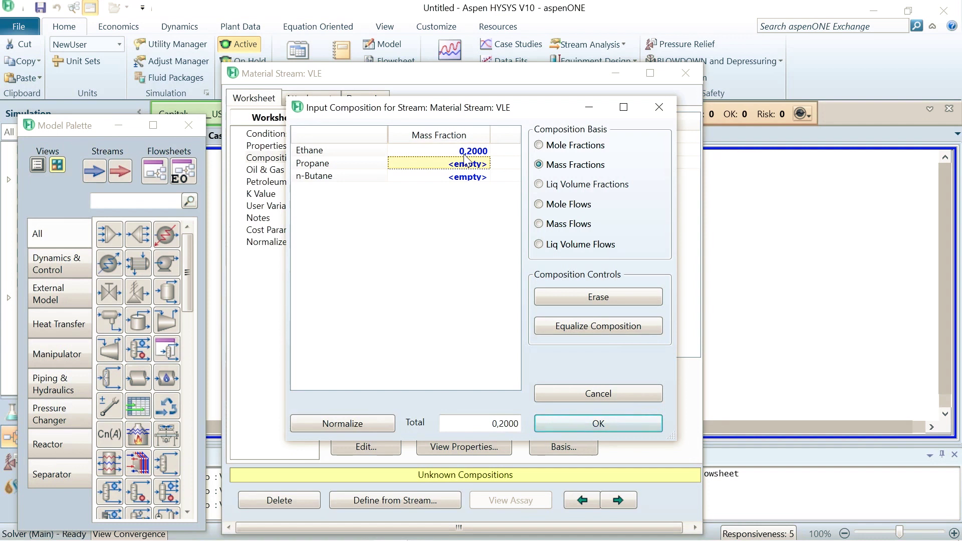
text(0,3)
key(Return)
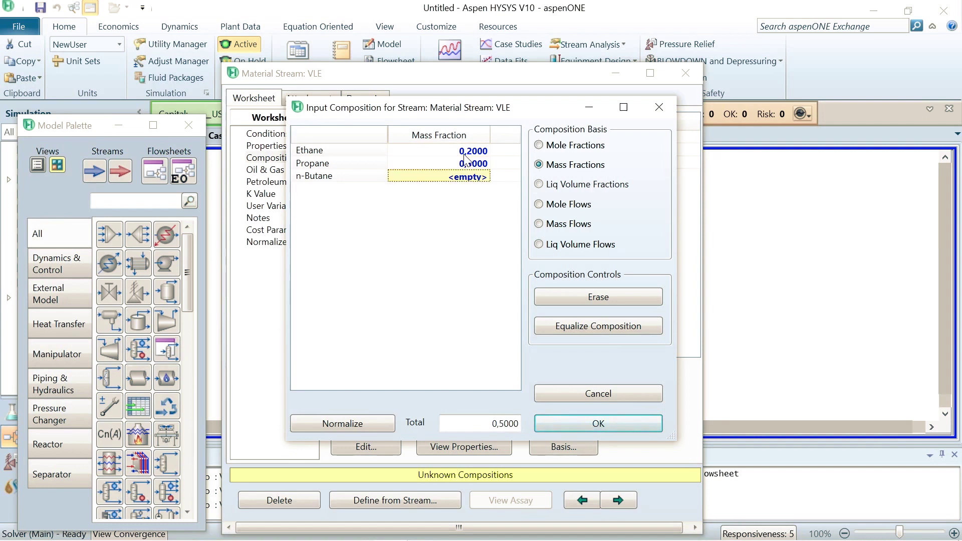
text(0,5)
key(Return)
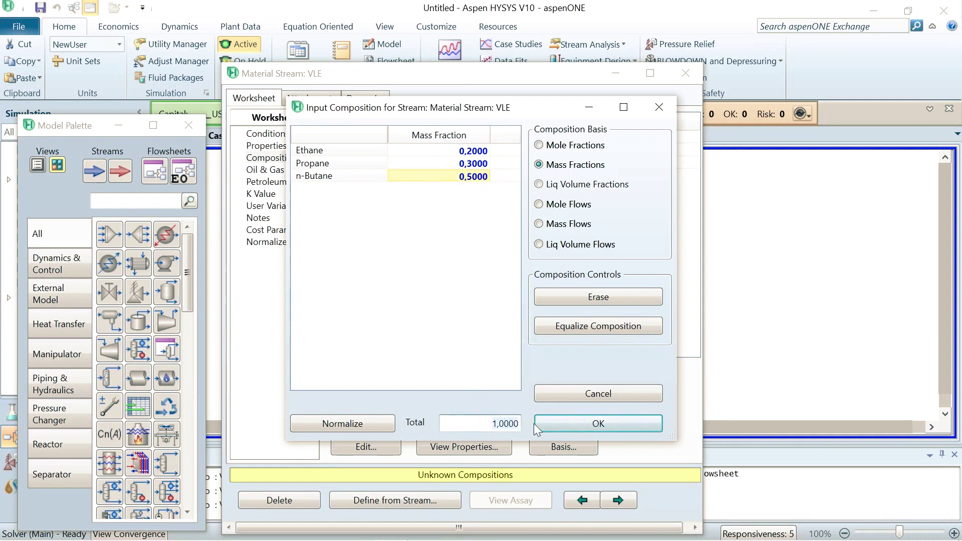
click(602, 427)
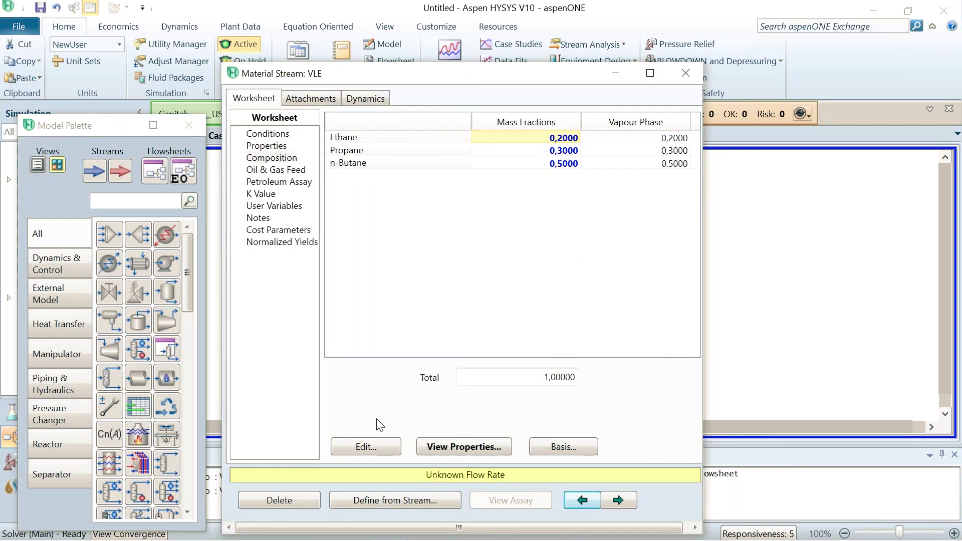
Show the stream conditions, add "(Asumsi Flowrate / Mass Flow = 100 kg/H)" after "2 ATM" in the Notepad notes and save the file.
click(273, 134)
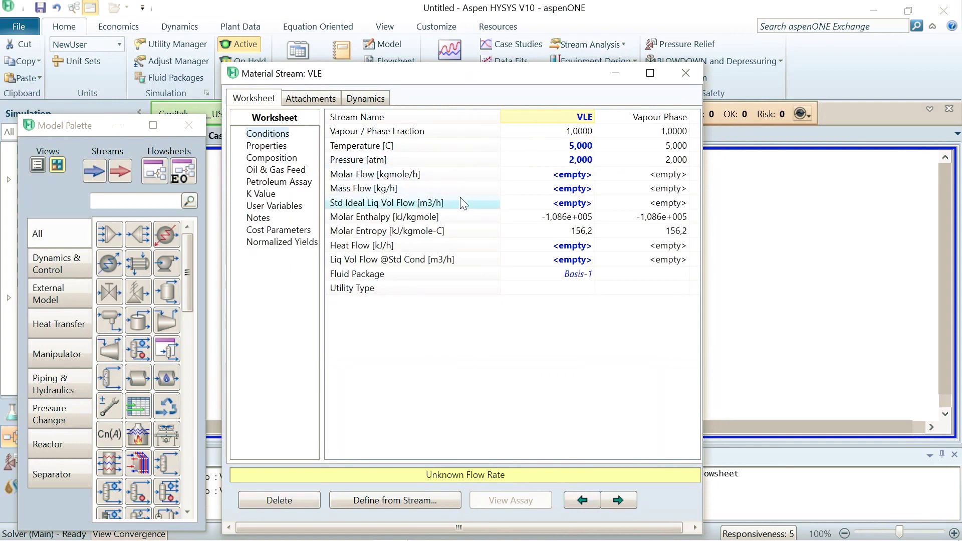
mouse_move(356, 523)
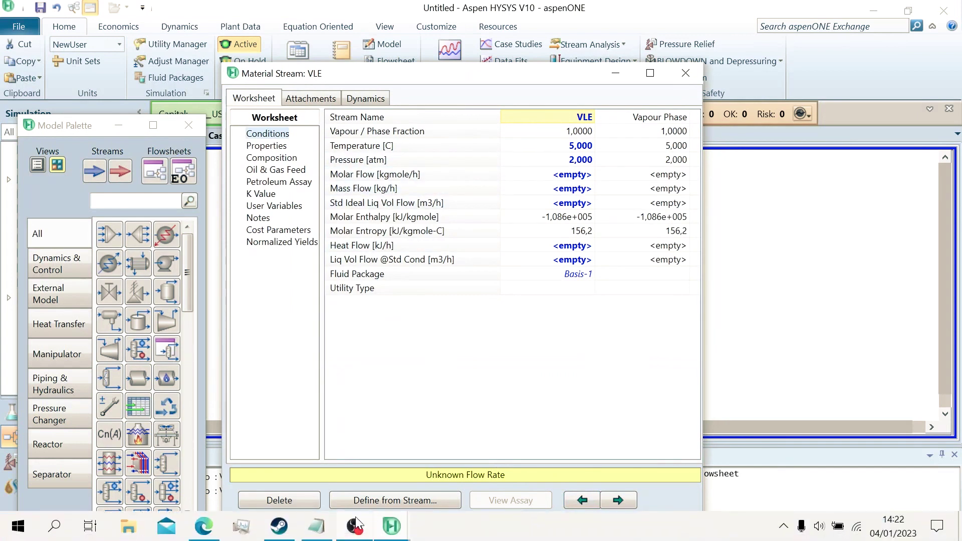
click(318, 526)
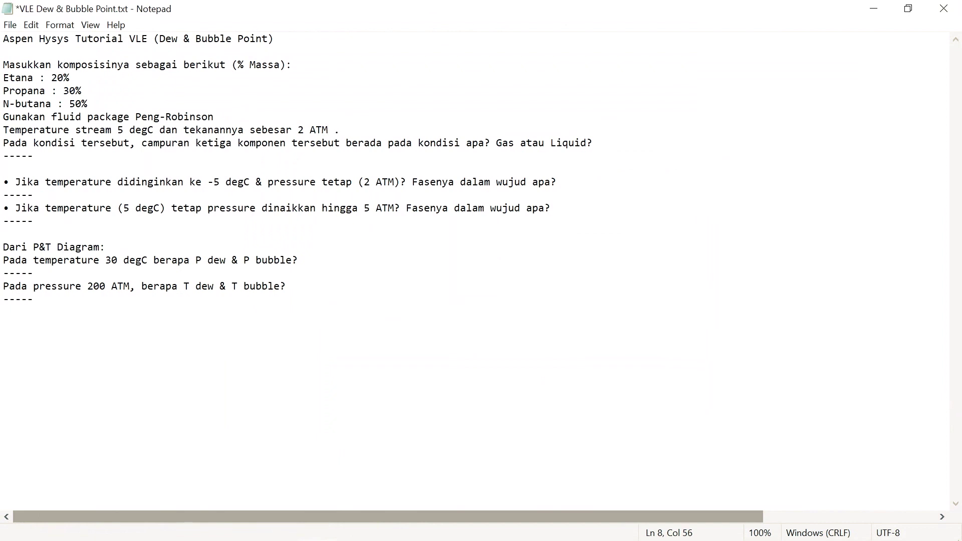
text(ATM )
text((Asumsi)
text( Flowrat)
text(e )
text(/ Mass Fl)
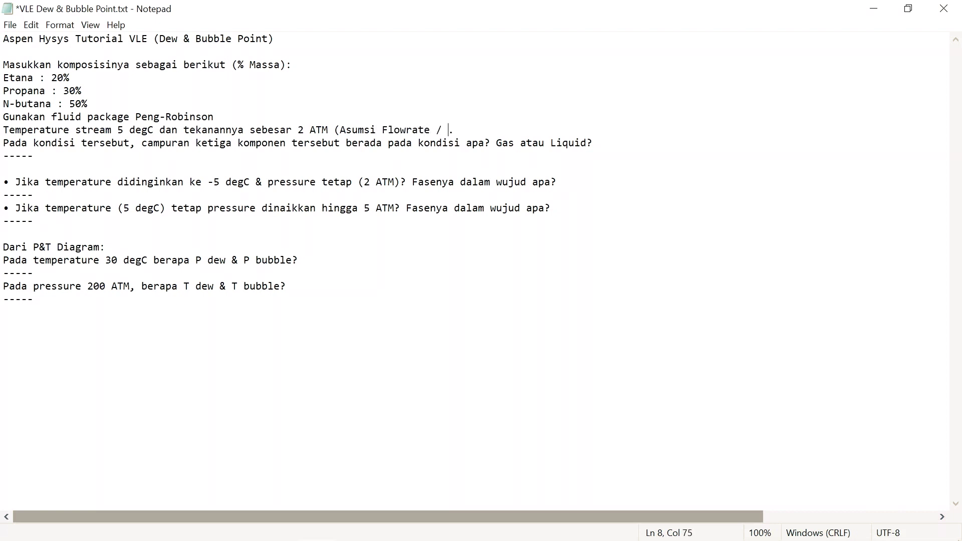
text(ow)
text( = 100 kg)
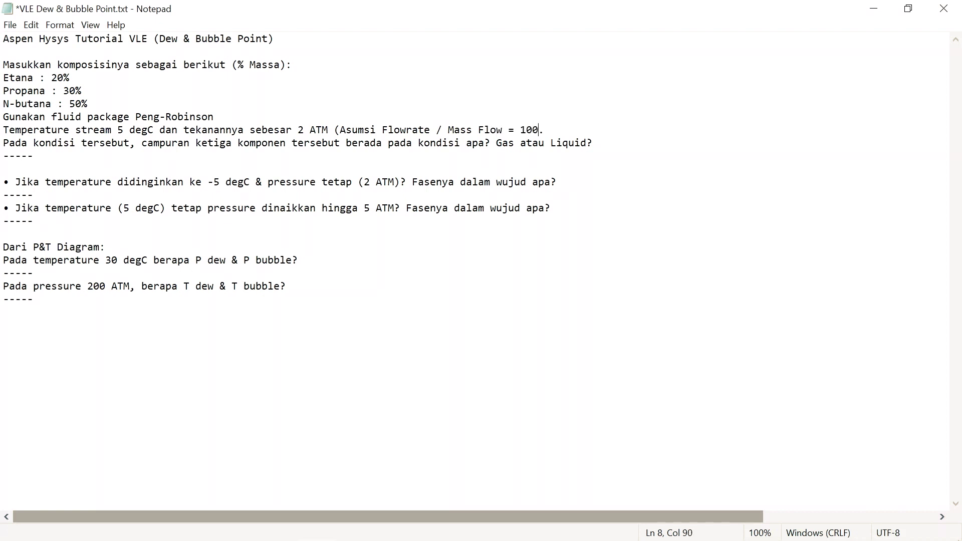
text(/H)
key(ctrl+s)
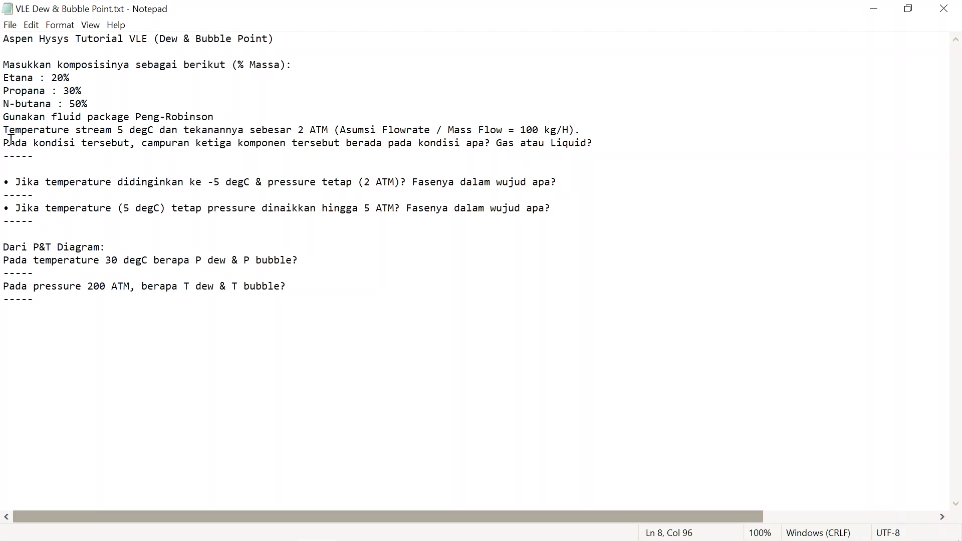
Read the gas-or-liquid question in the notes and switch back to the VLE stream window in Aspen HYSYS.
drag(3, 144, 611, 145)
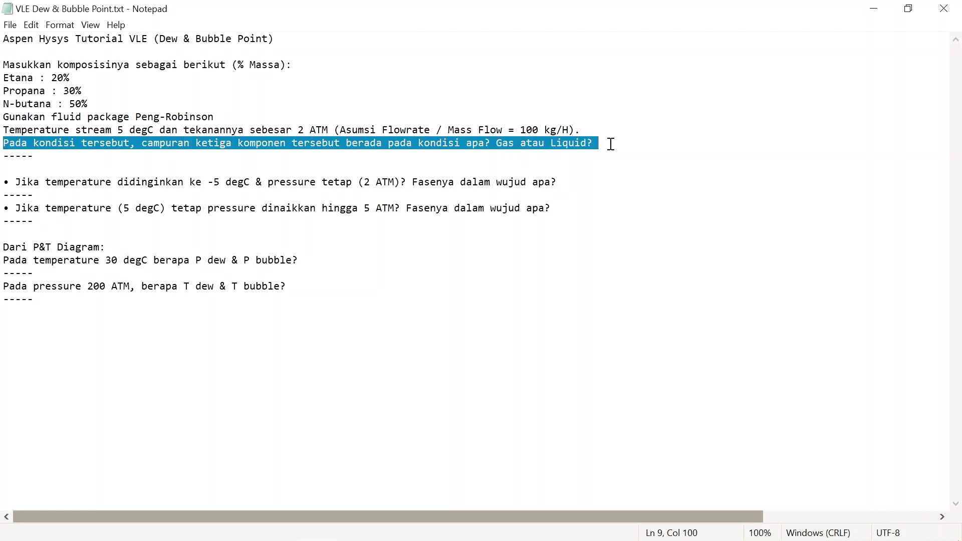
click(629, 81)
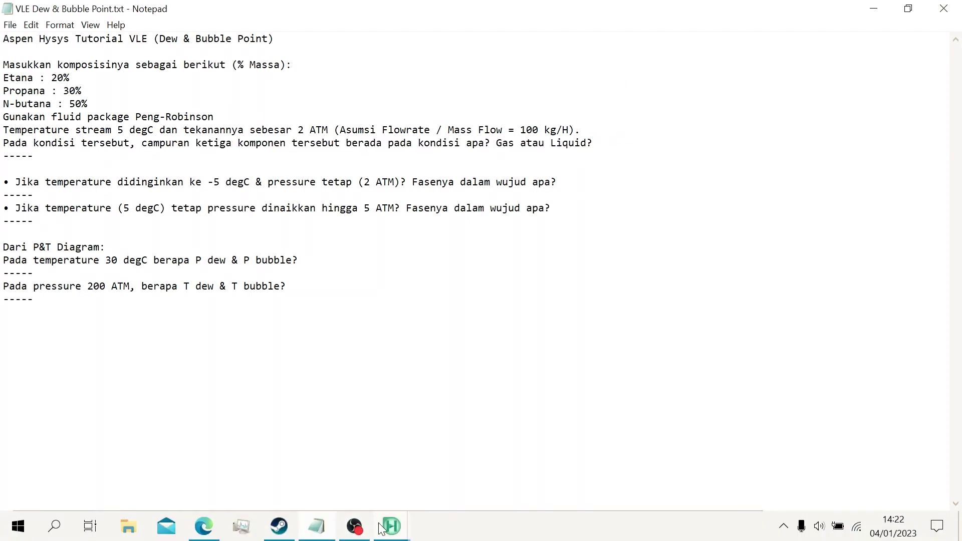
click(391, 525)
click(511, 457)
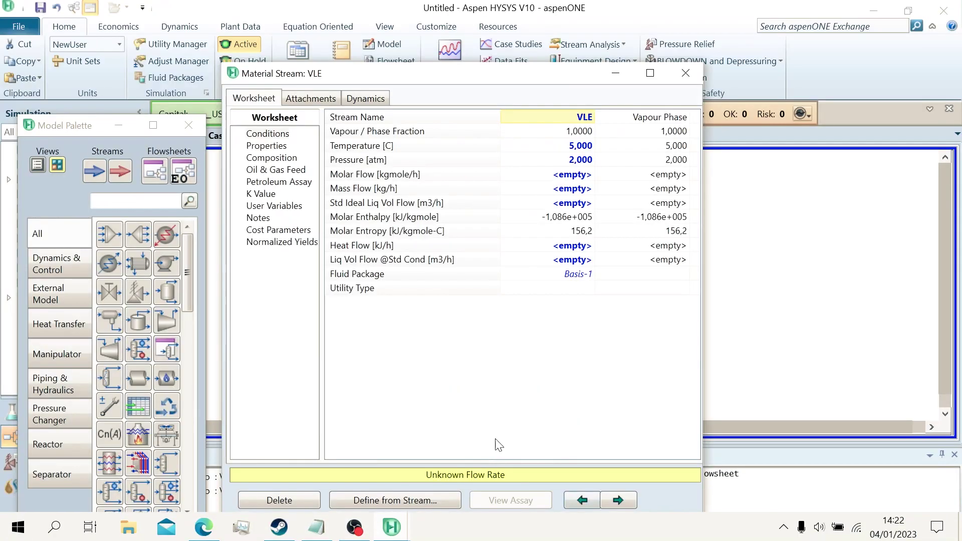
Set the VLE stream's mass flow to 100 kg/h.
drag(433, 196, 496, 193)
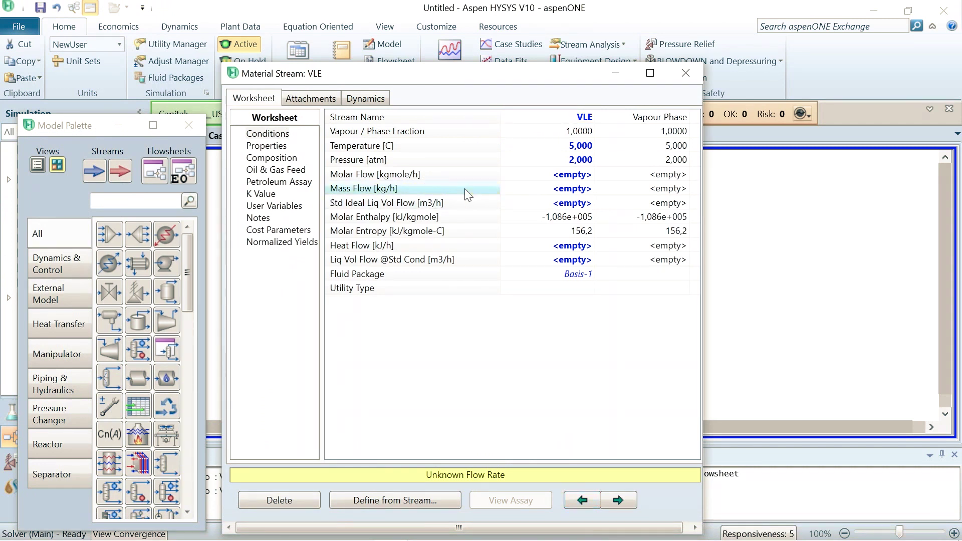
click(562, 191)
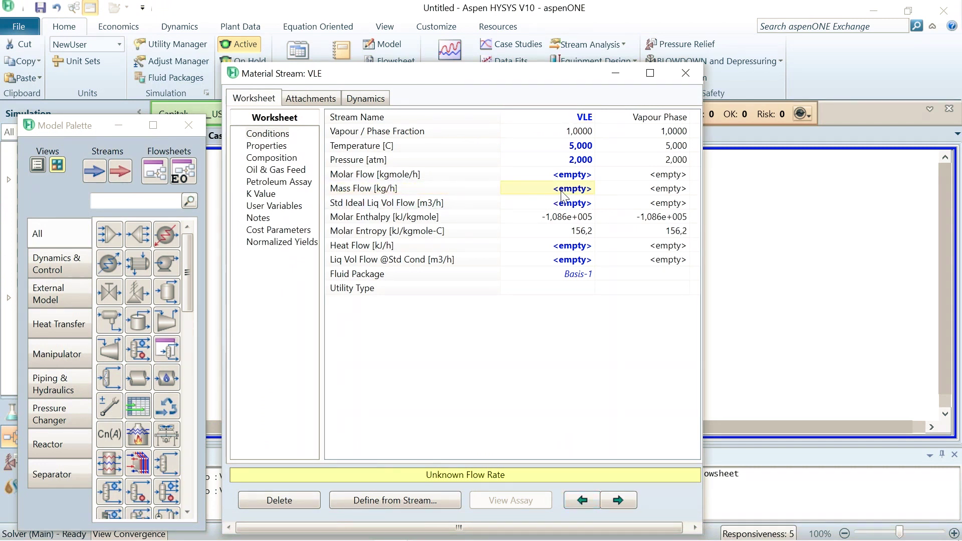
text(100)
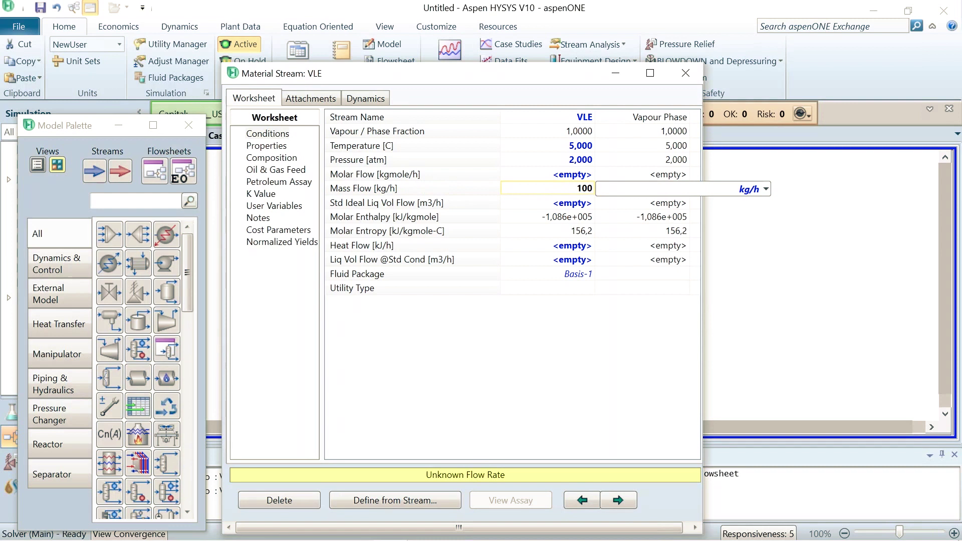
click(746, 193)
key(Return)
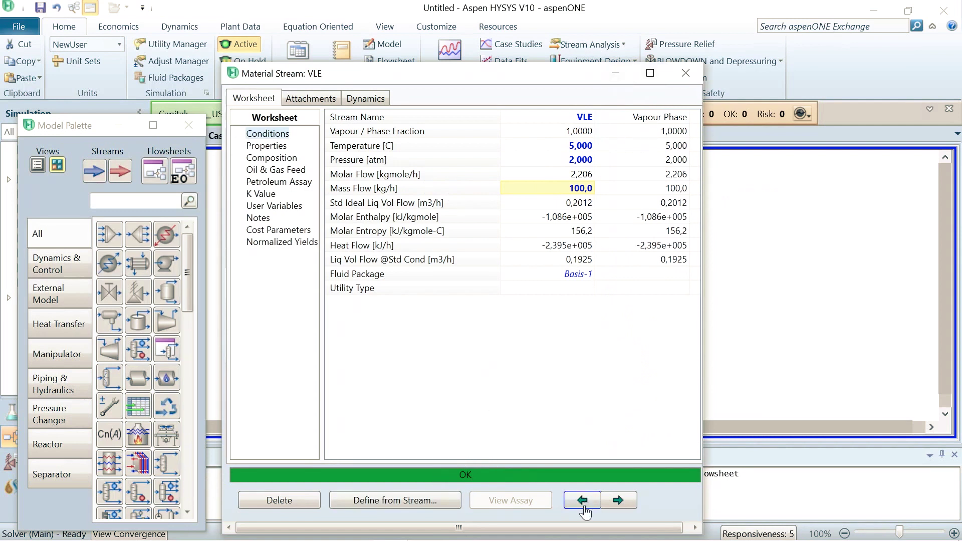
Check the stream's vapour phase fraction, write "Gas (Vapour Phase = 1)" under the gas-or-liquid question in Notepad and save the file.
click(641, 120)
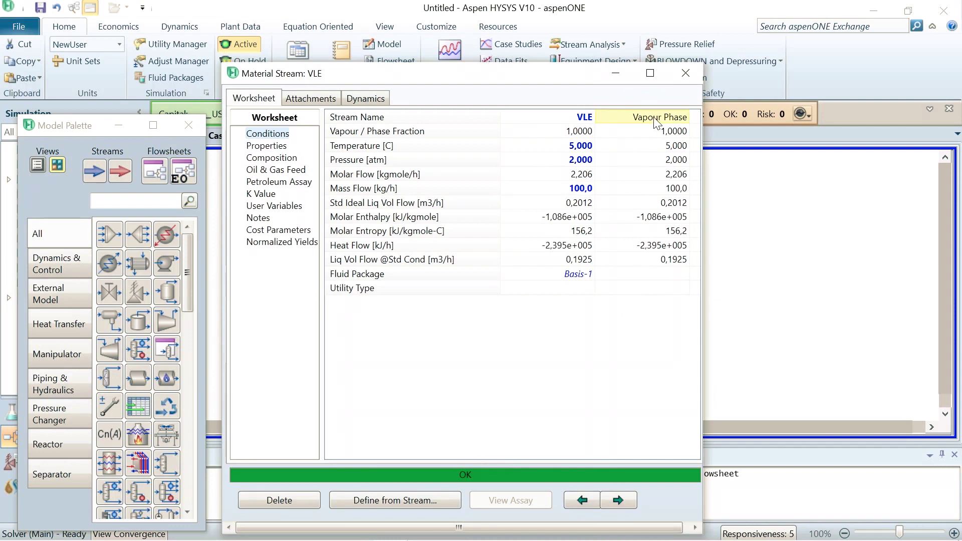
click(672, 130)
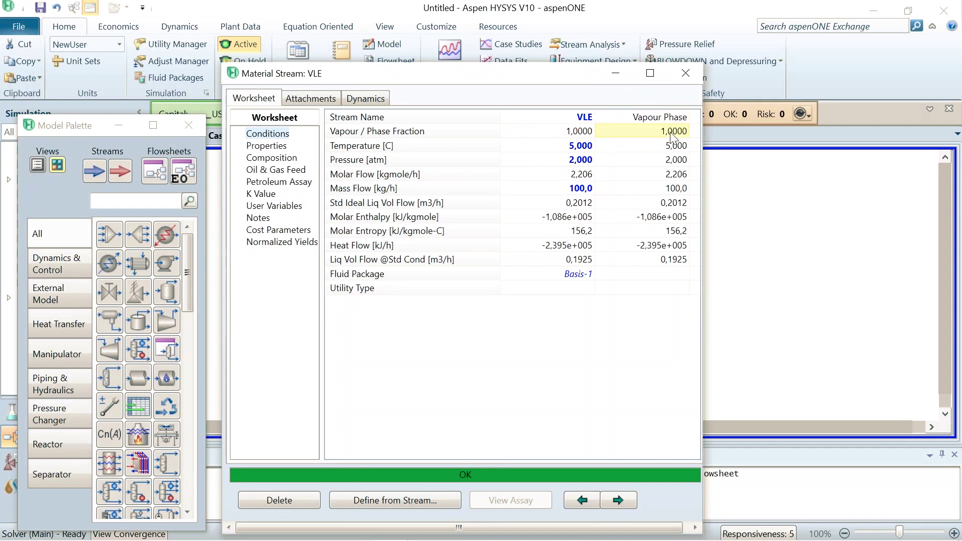
click(669, 145)
click(665, 118)
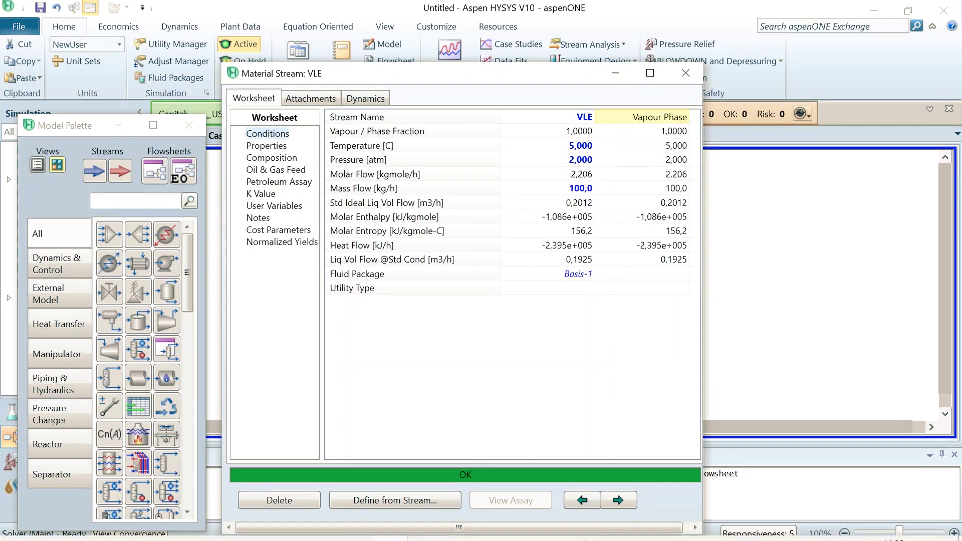
mouse_move(556, 531)
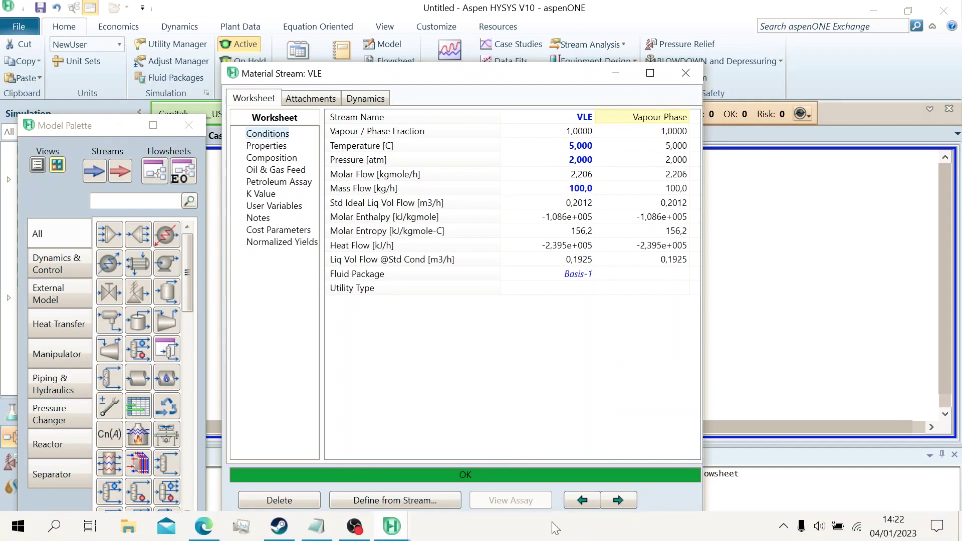
click(334, 529)
click(110, 156)
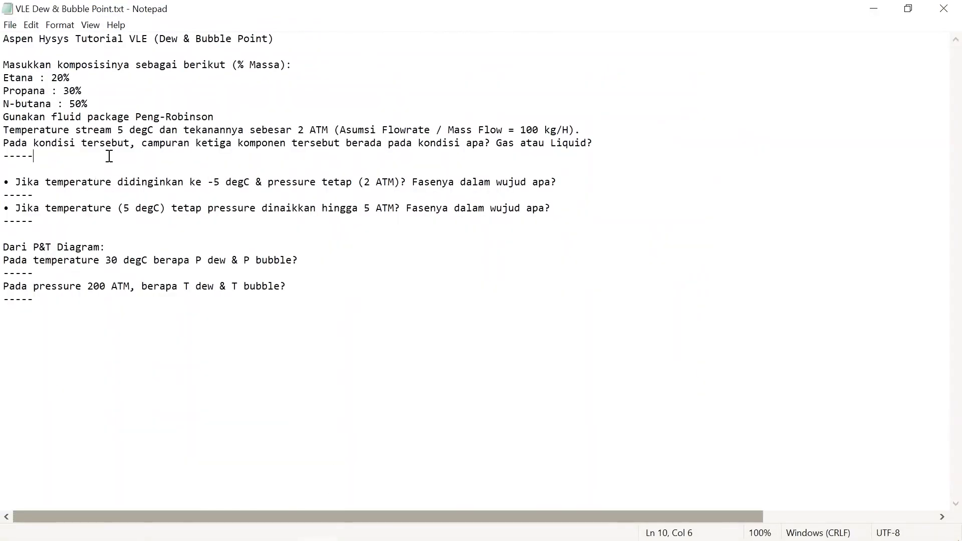
text(Gass)
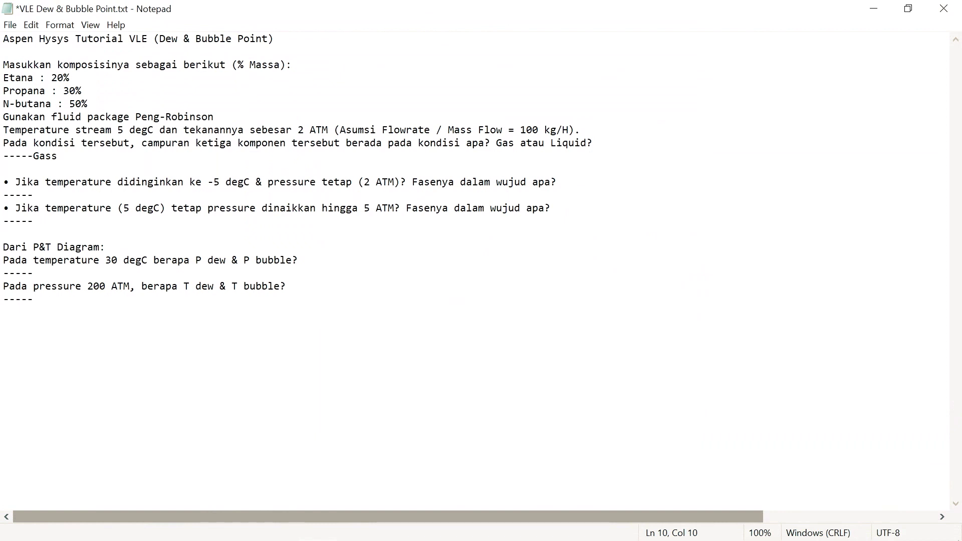
key(BackSpace)
text((Vapour Phase = 1)
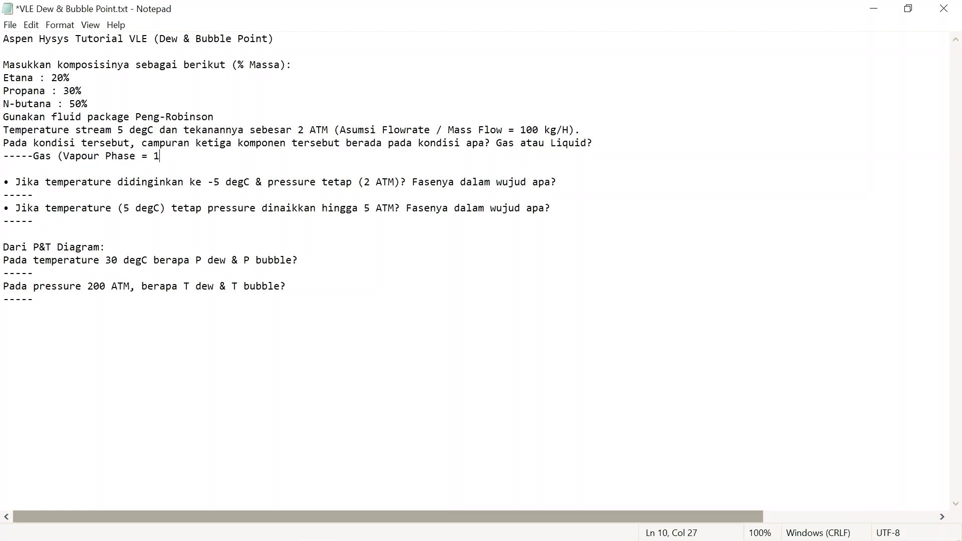
key(ctrl+s)
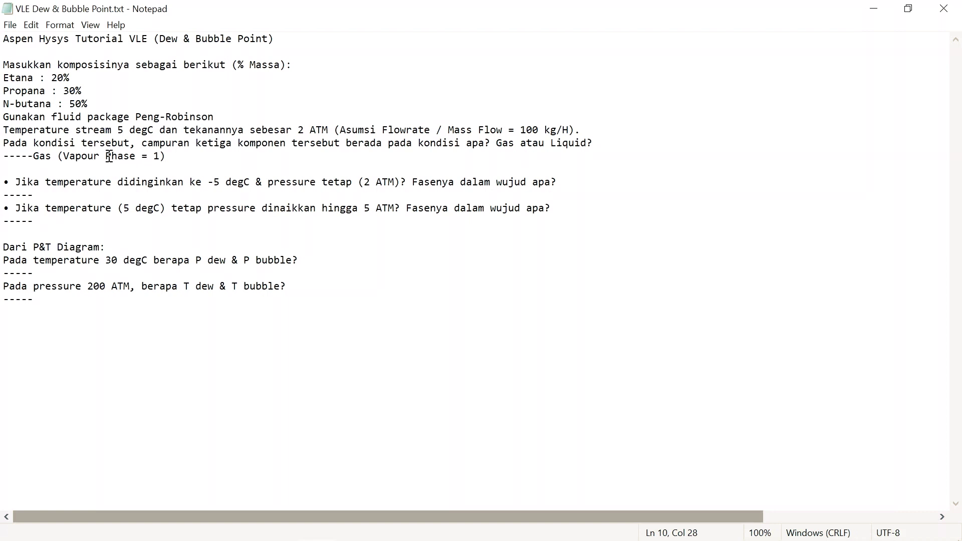
Read the cooling question in the notes, switch to the VLE stream window in Aspen HYSYS and set its temperature to -5 C.
click(66, 199)
drag(15, 183, 622, 184)
click(606, 247)
mouse_move(274, 522)
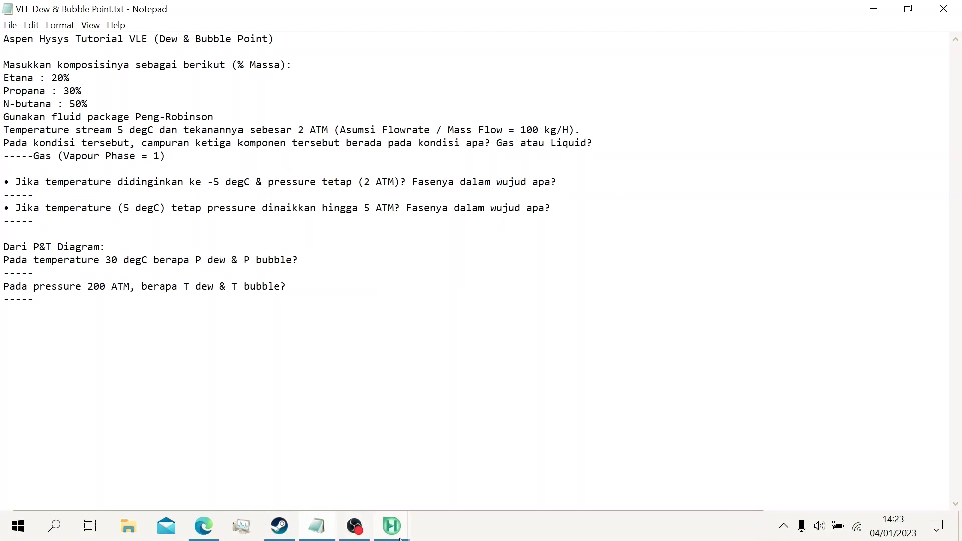
mouse_move(392, 525)
click(495, 461)
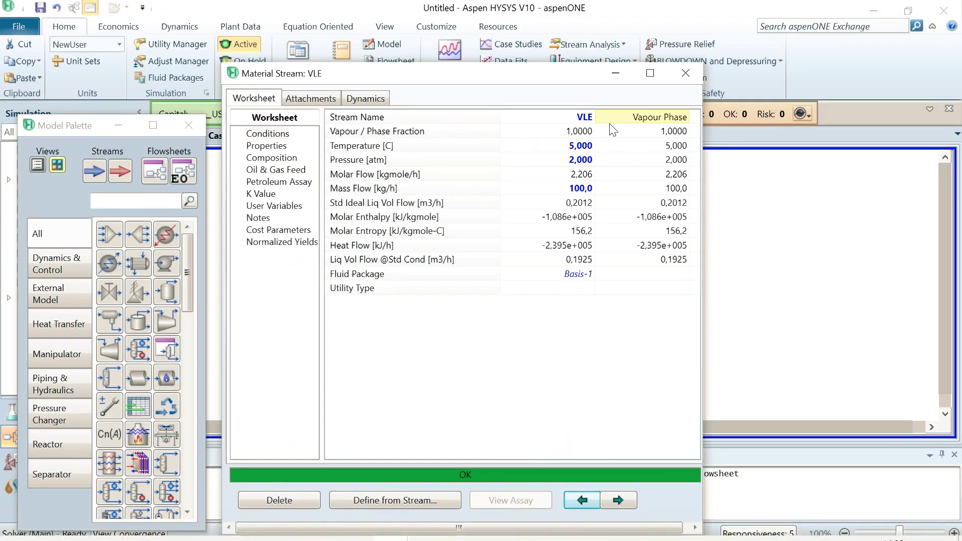
click(584, 148)
text(-5)
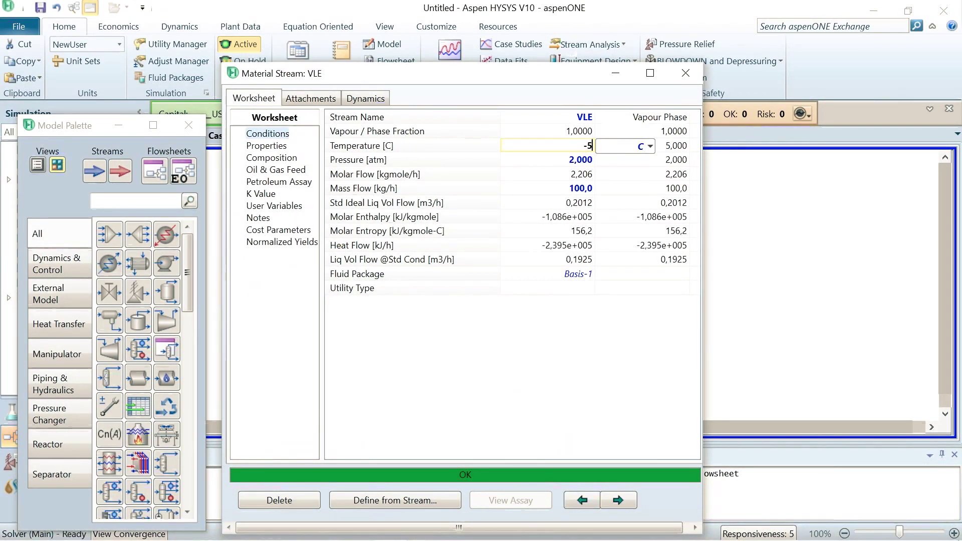
key(Return)
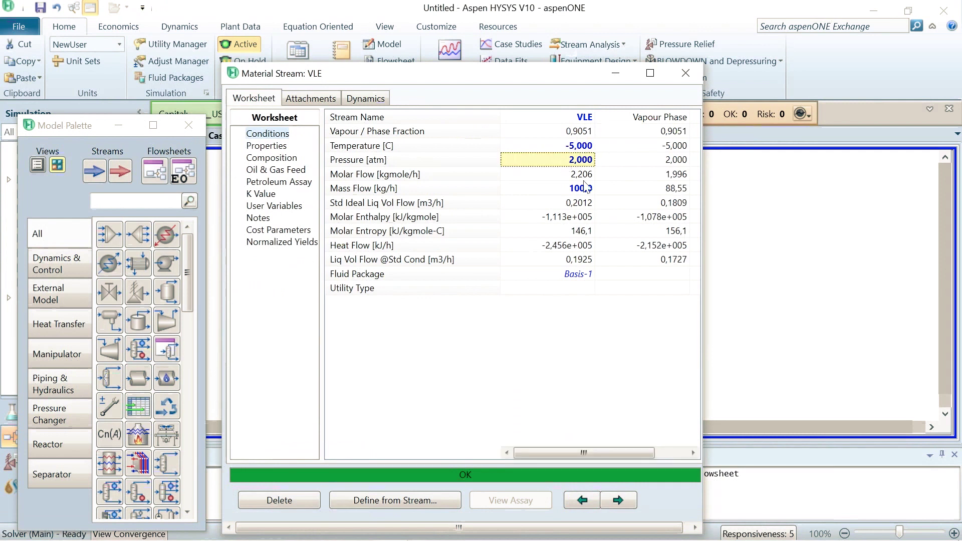
Check the vapour and liquid phase fractions and start the cooling answer in Notepad with "Campuran Gas & Liquid (Vapour Phase = 0,9".
drag(566, 447, 606, 448)
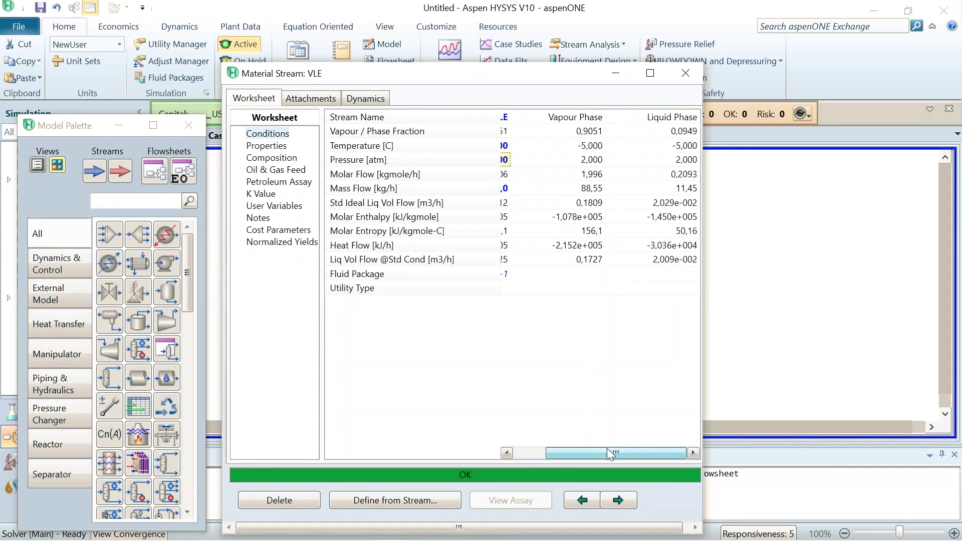
click(593, 132)
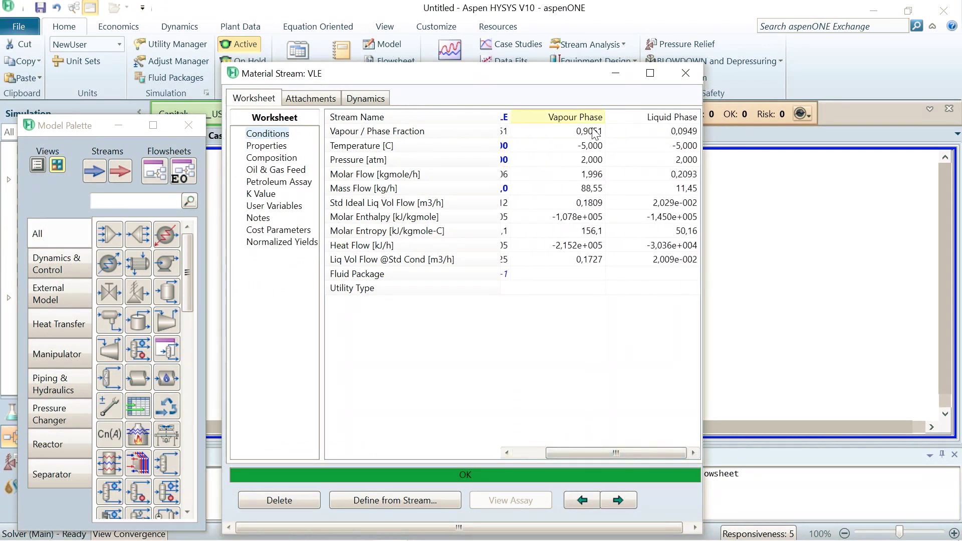
click(646, 134)
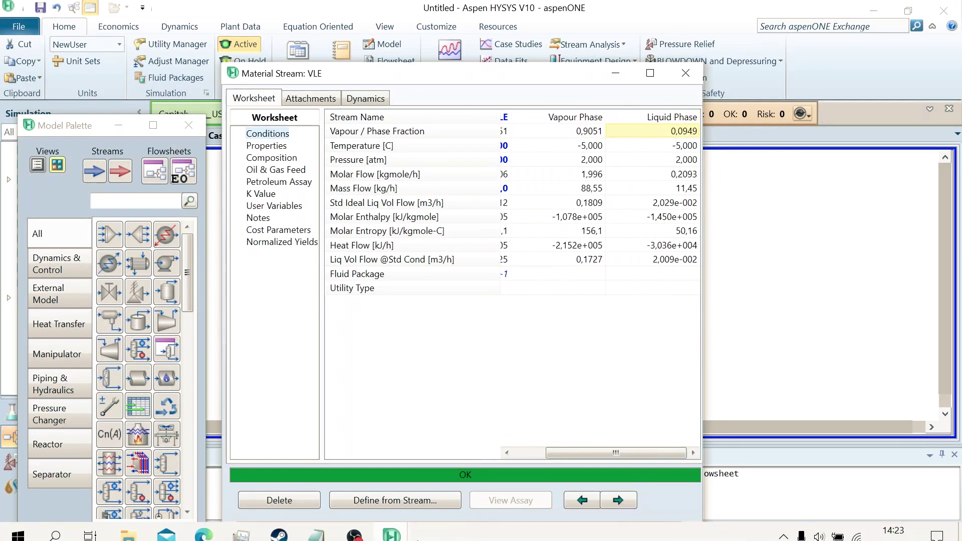
click(317, 527)
click(147, 193)
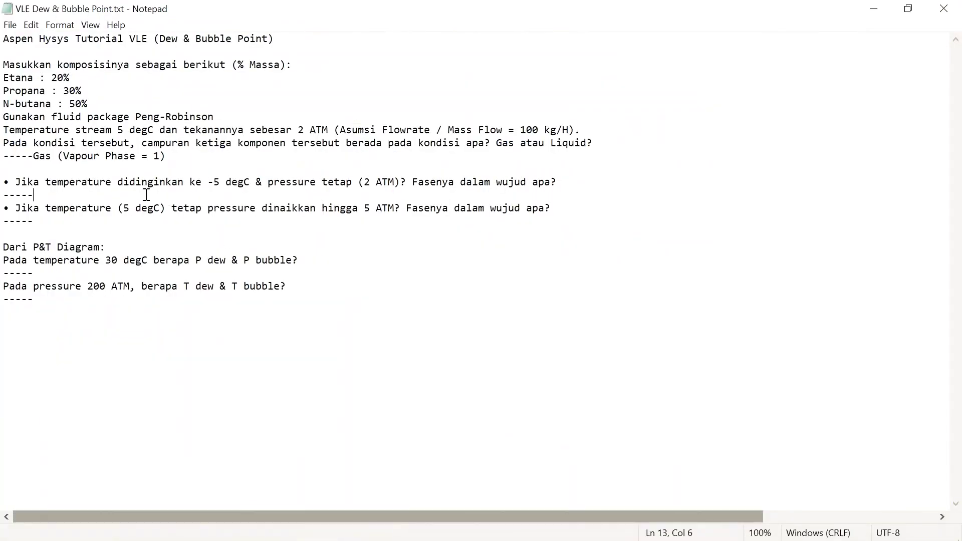
text(Campuran )
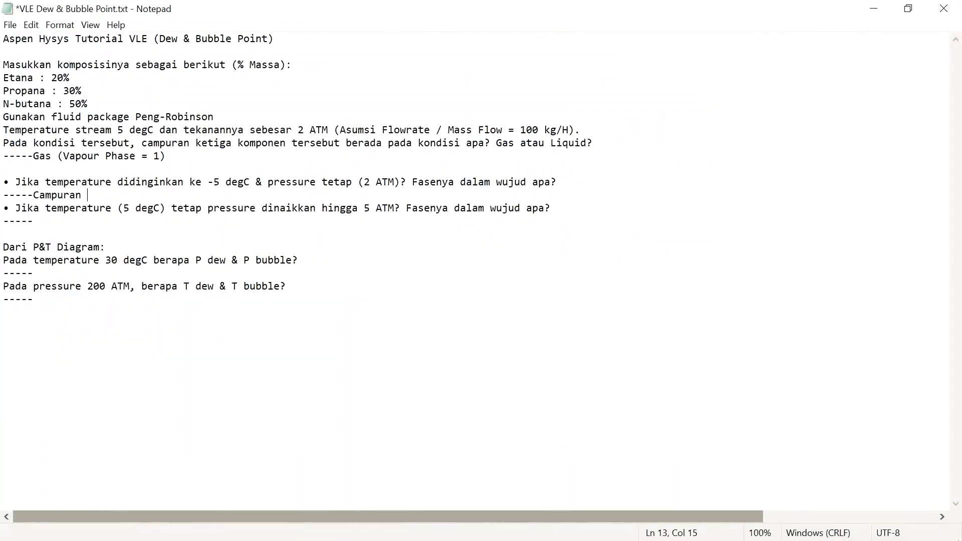
text(Gas & Liquid (Vapo)
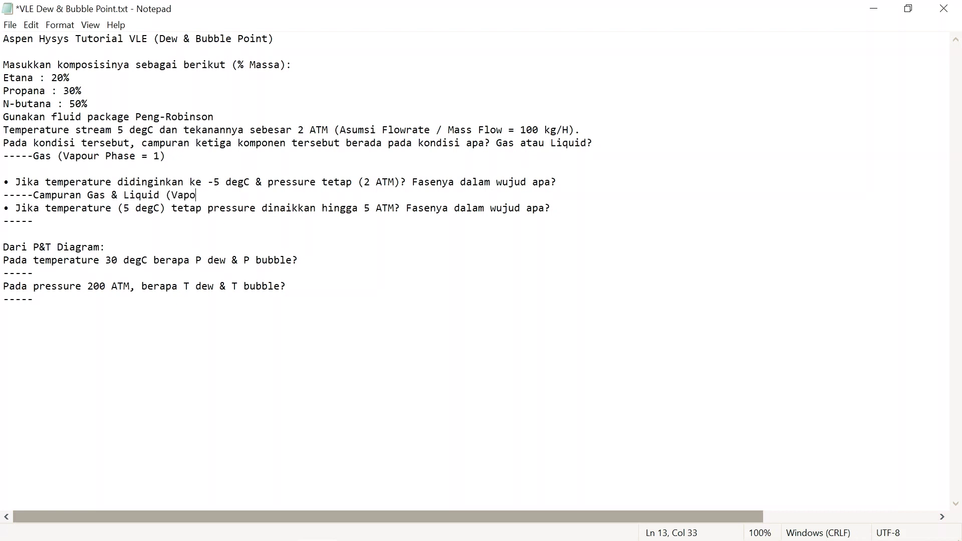
text(ur Phase = 0,9)
Recheck the vapour phase fraction in Aspen HYSYS and complete it as 0,9051 in the Notepad answer.
mouse_move(193, 540)
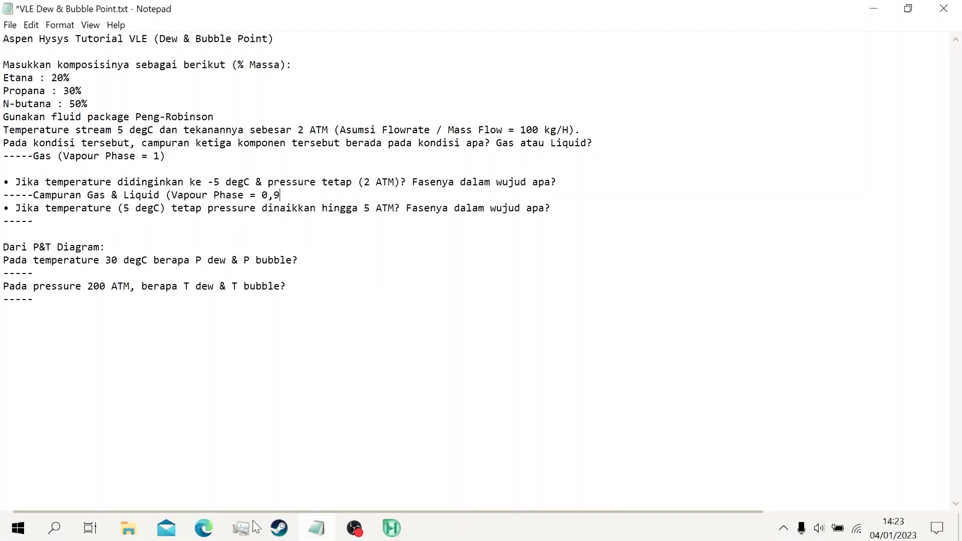
mouse_move(391, 526)
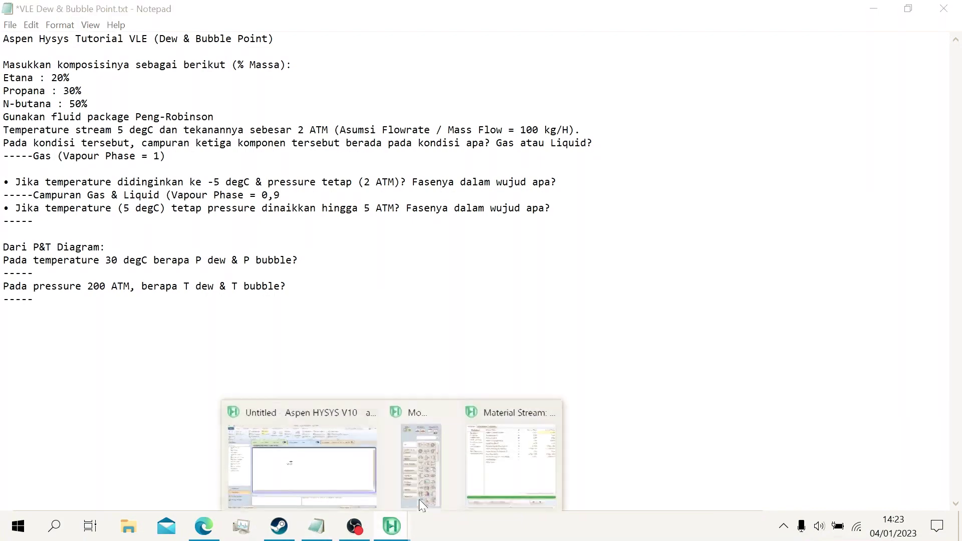
mouse_move(482, 467)
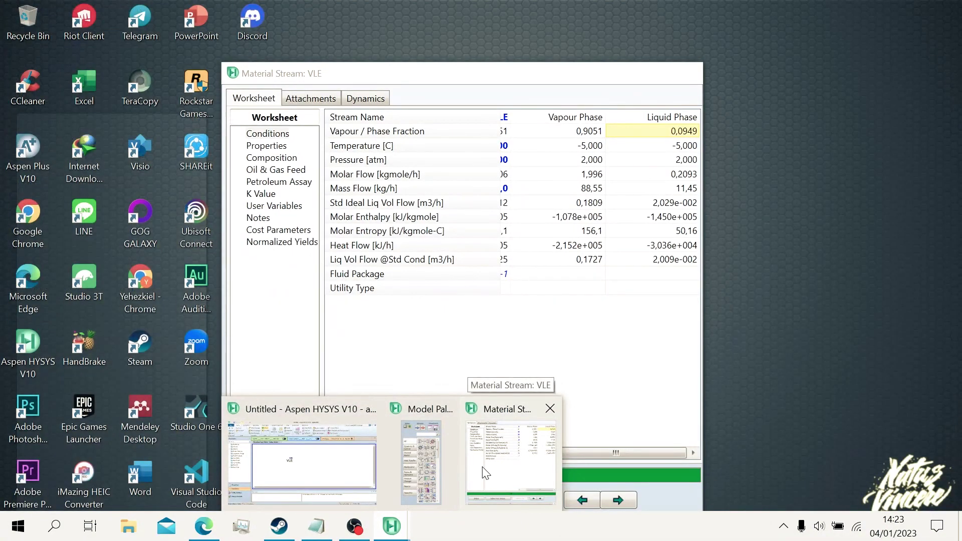
click(485, 472)
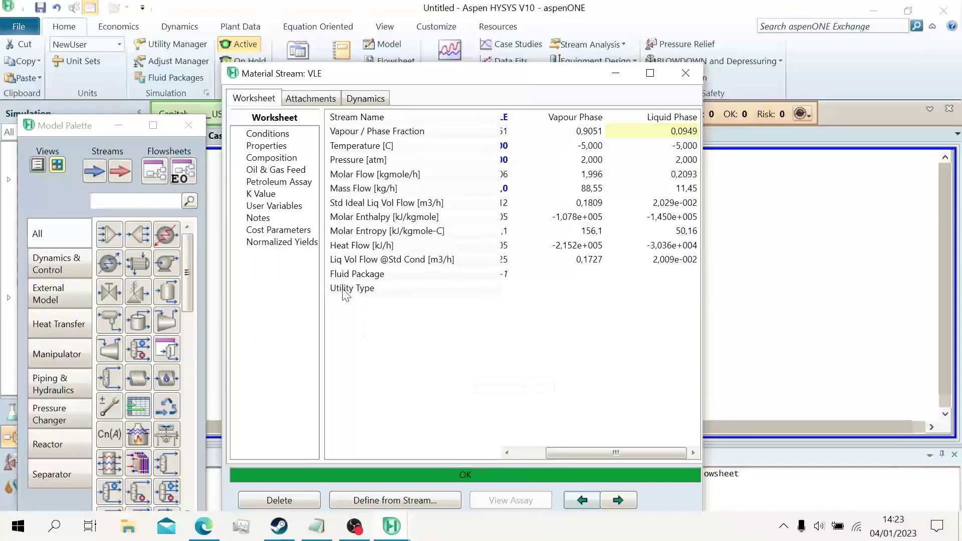
click(317, 526)
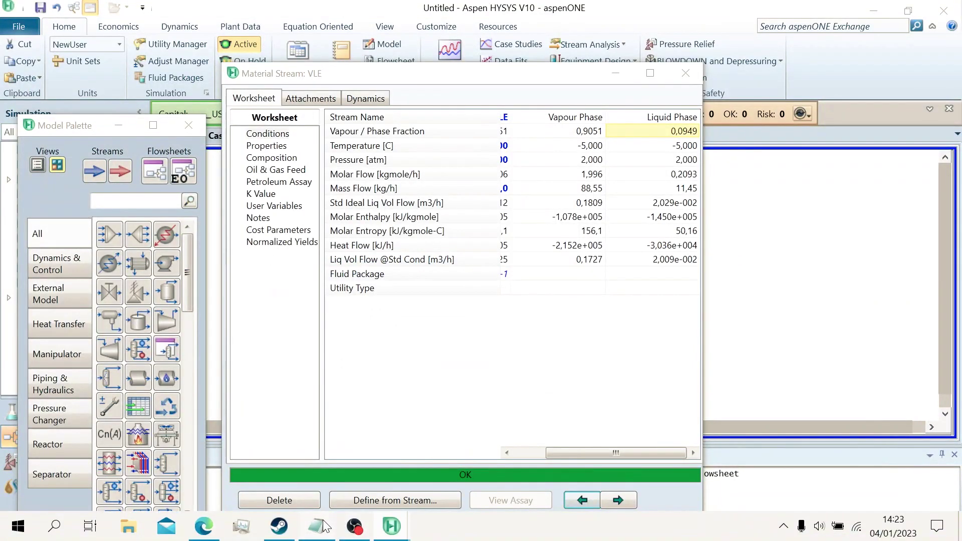
text(0,90)
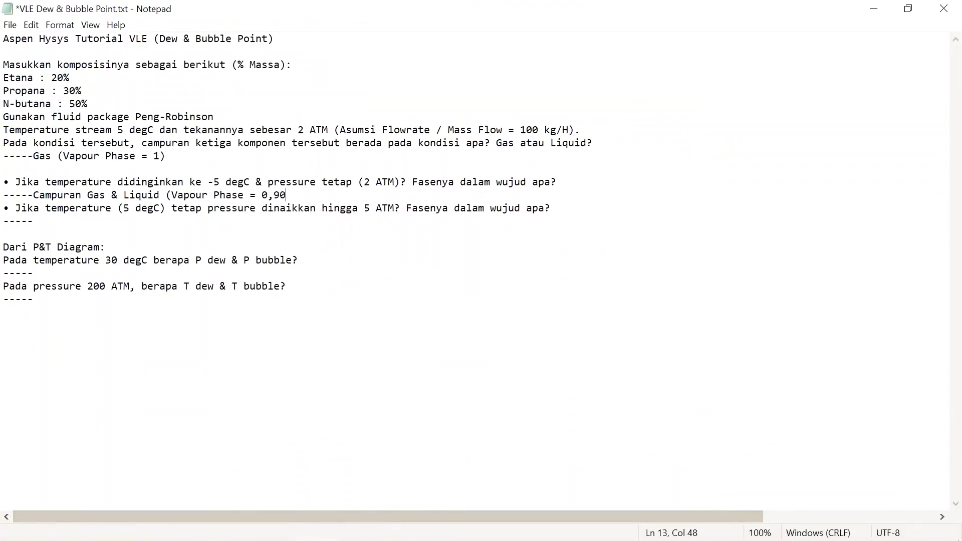
text(51)
Complete the cooling answer in Notepad with "& Liquid Phase = 0,0949)", rechecking the liquid fraction in Aspen HYSYS, and save the file.
text(& Liquid Phase)
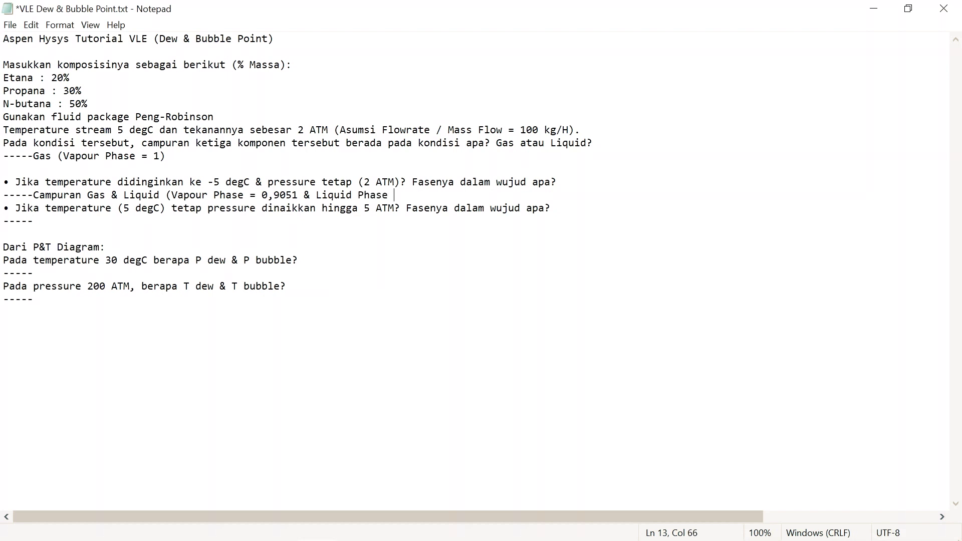
text( = 0,09)
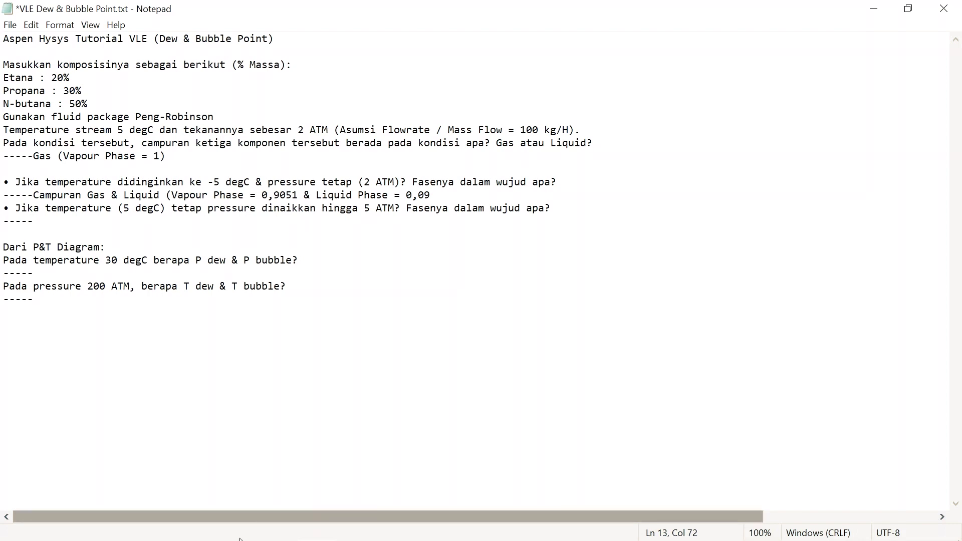
mouse_move(240, 540)
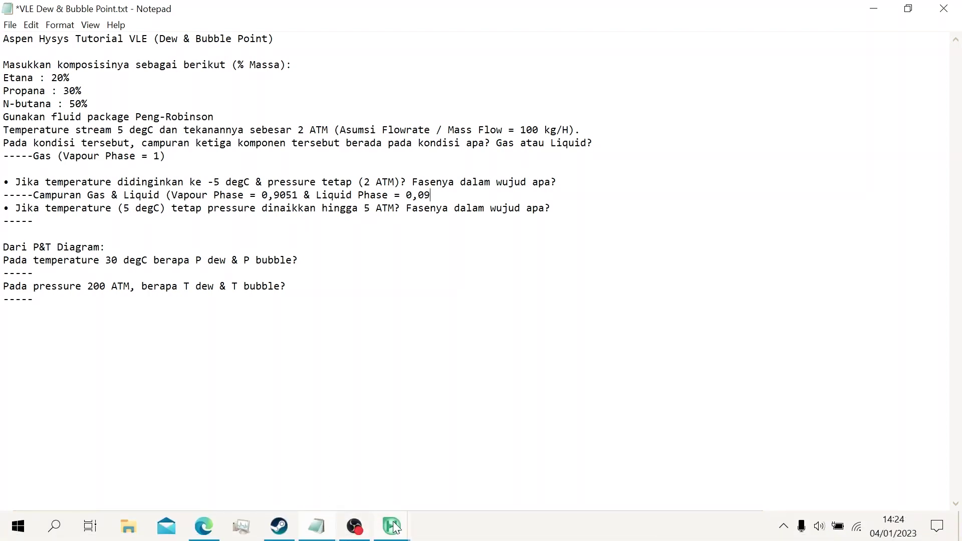
mouse_move(395, 527)
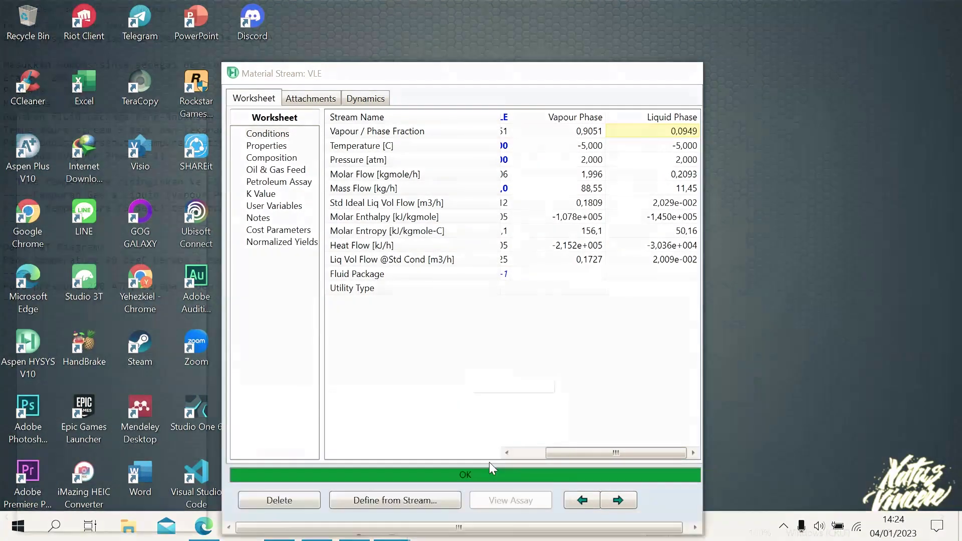
click(489, 463)
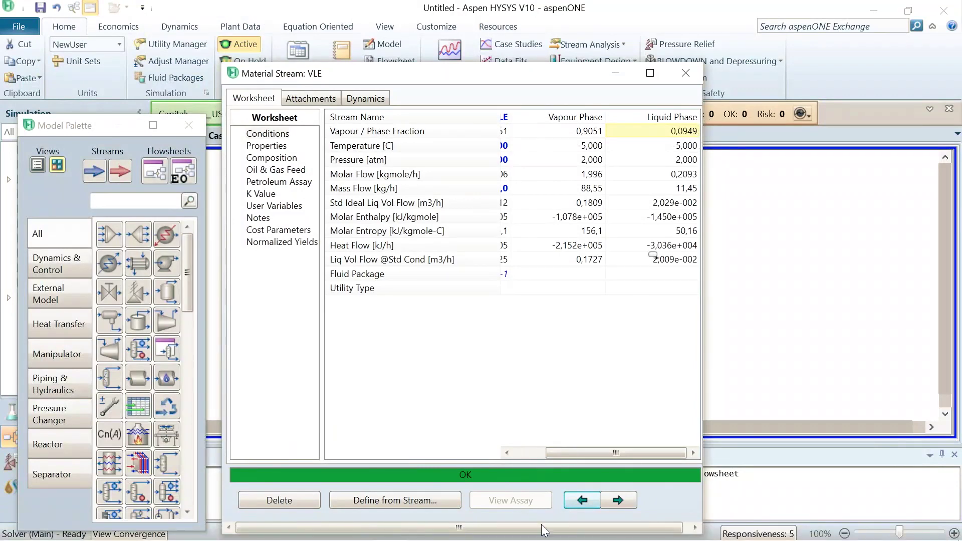
mouse_move(444, 521)
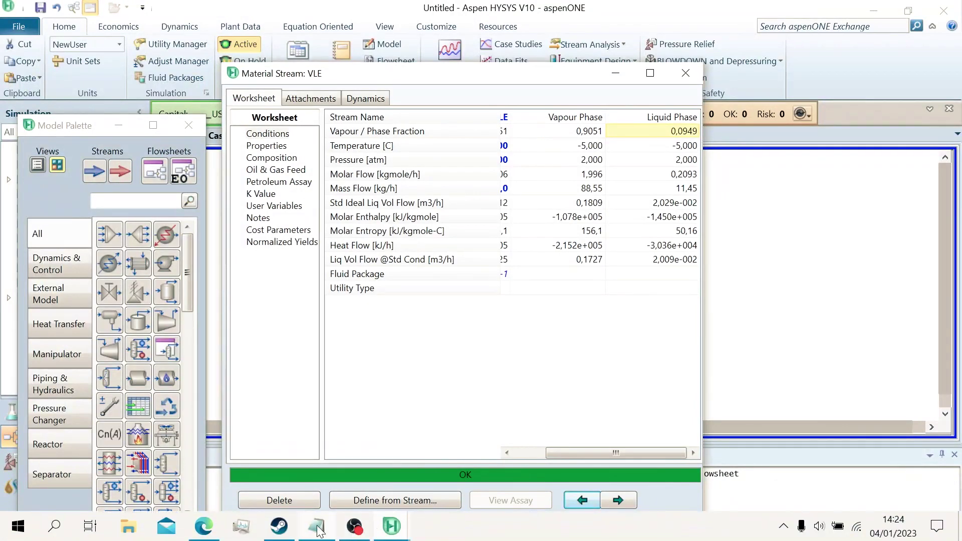
click(317, 529)
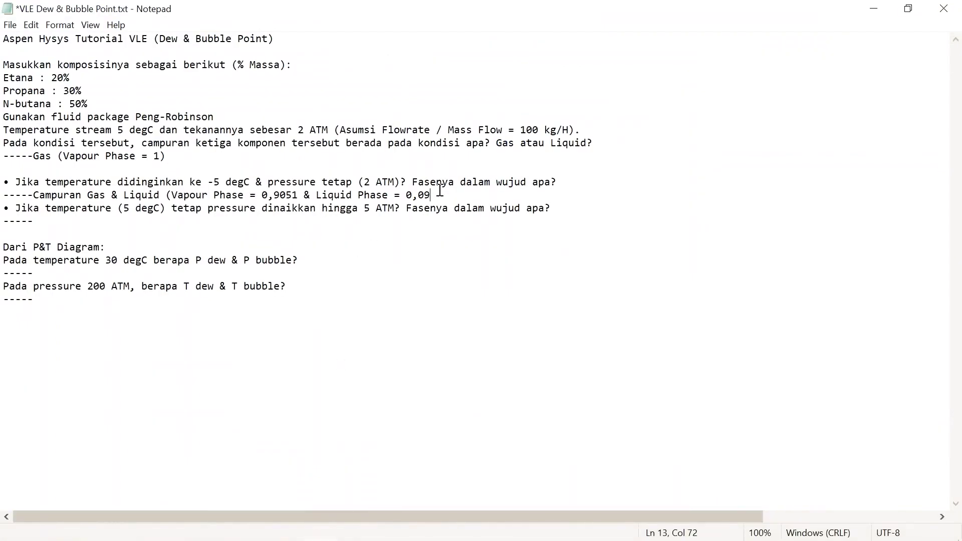
text(49))
key(ctrl+s)
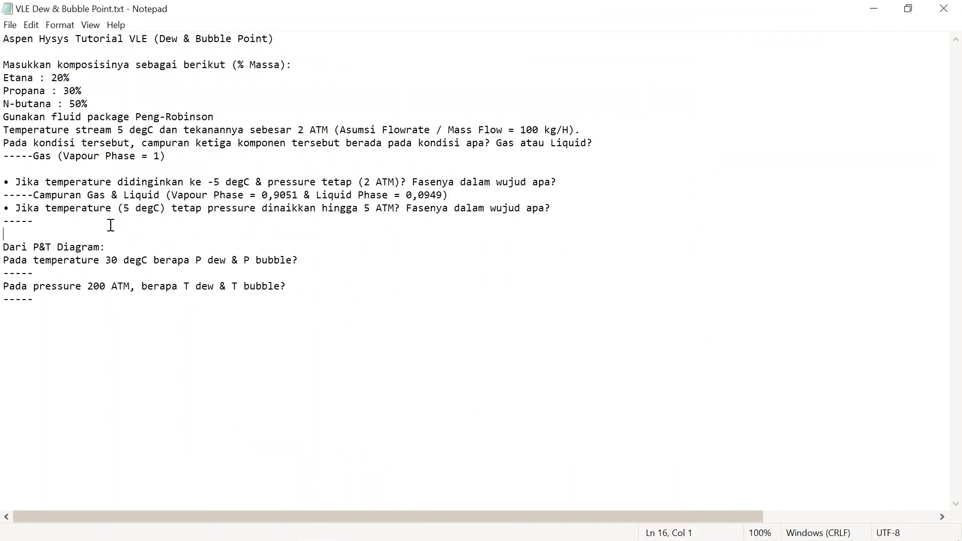
Switch to the VLE stream window in Aspen HYSYS and set its temperature to 5 C and pressure to 5 atm.
click(100, 225)
mouse_move(344, 509)
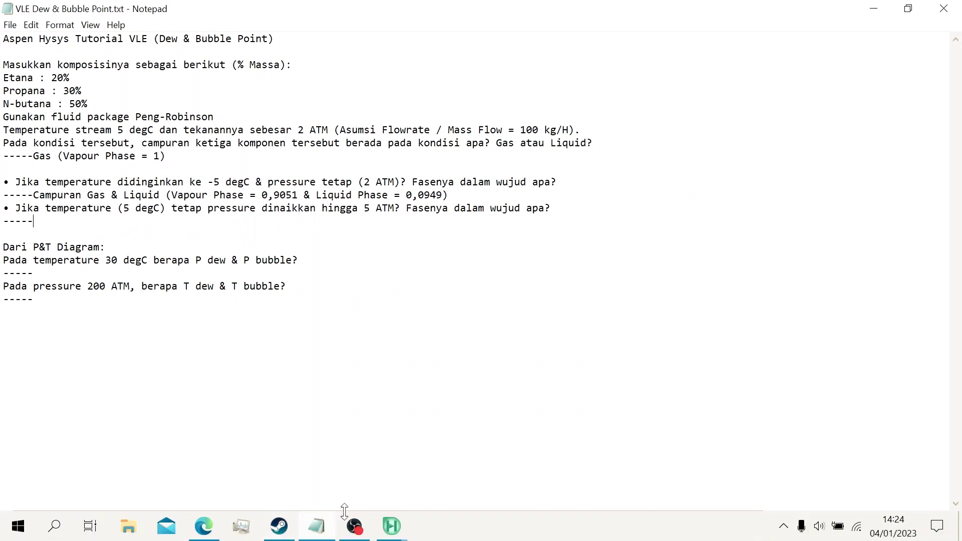
mouse_move(394, 528)
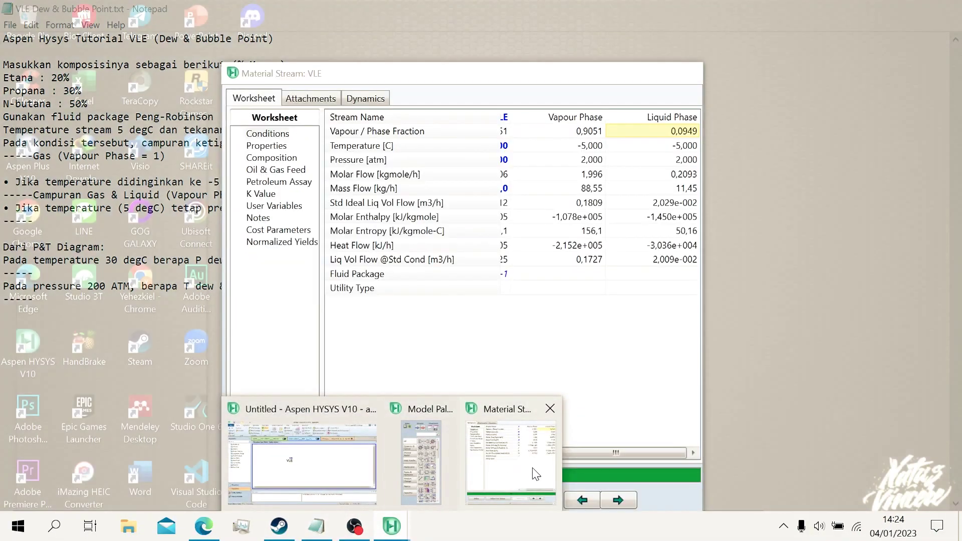
click(533, 472)
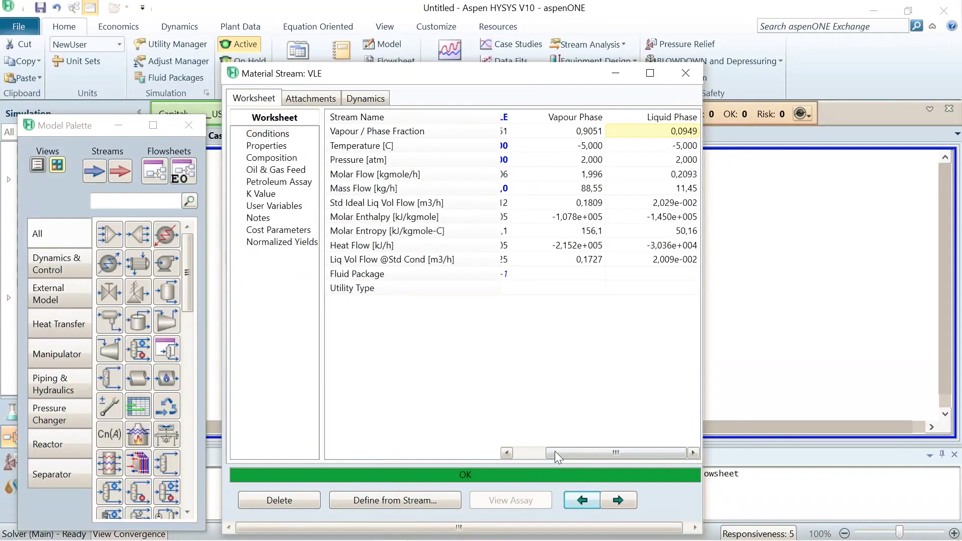
drag(554, 451, 515, 450)
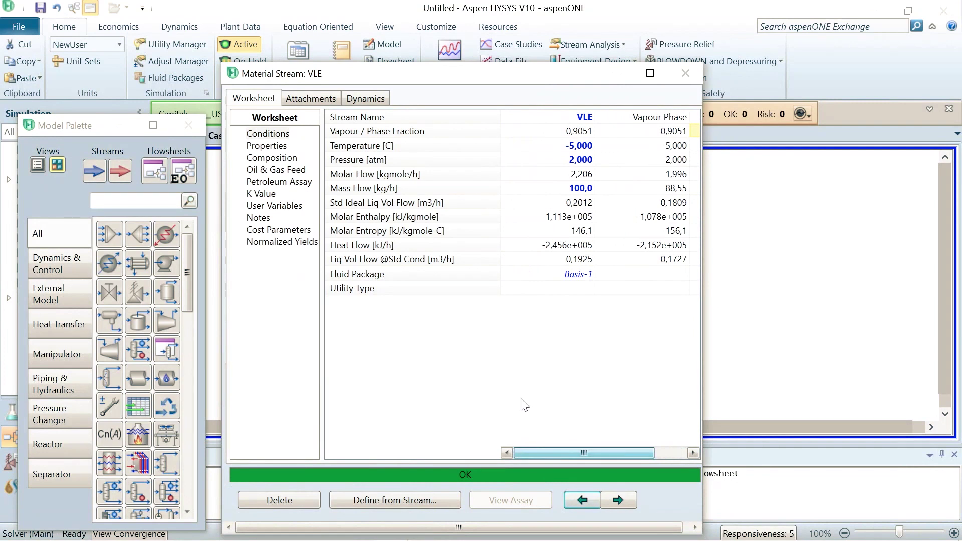
click(574, 150)
text(5)
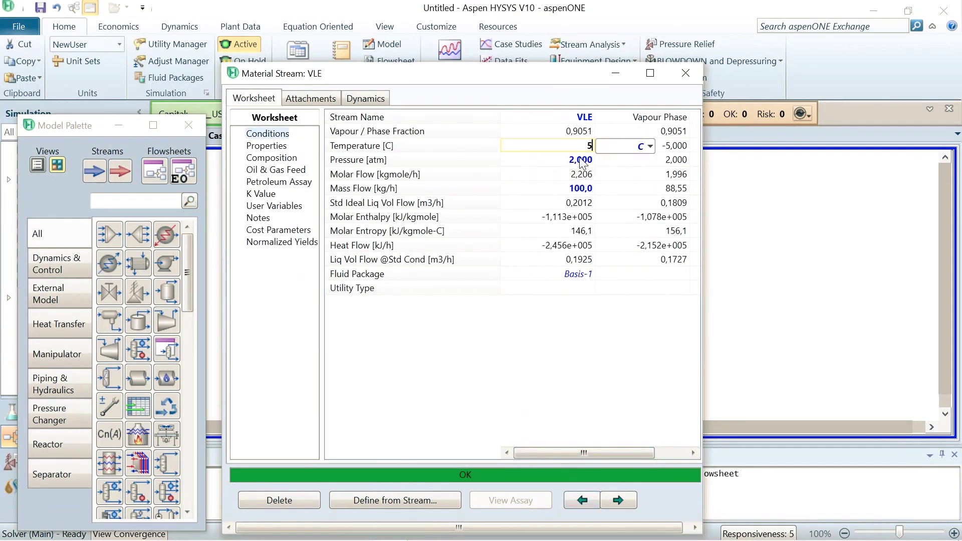
key(Return)
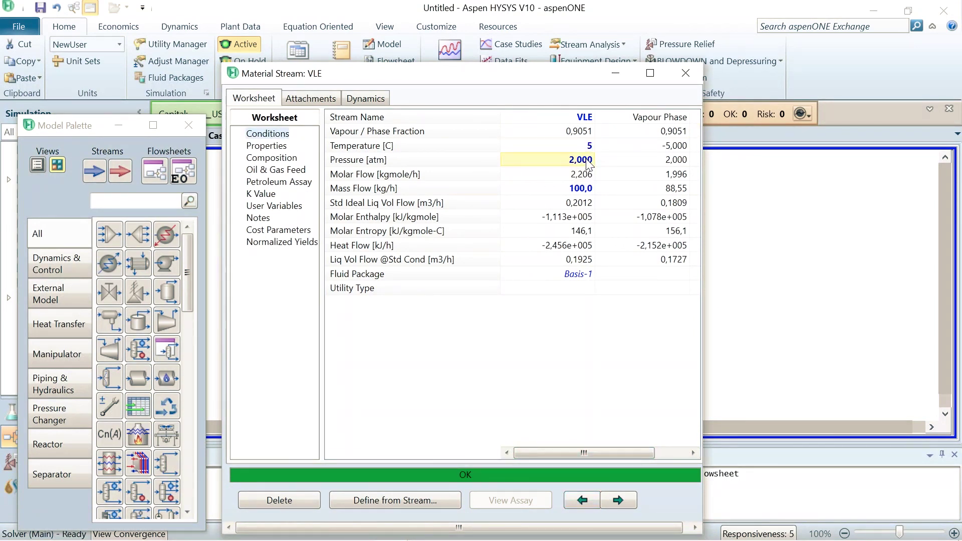
text(5)
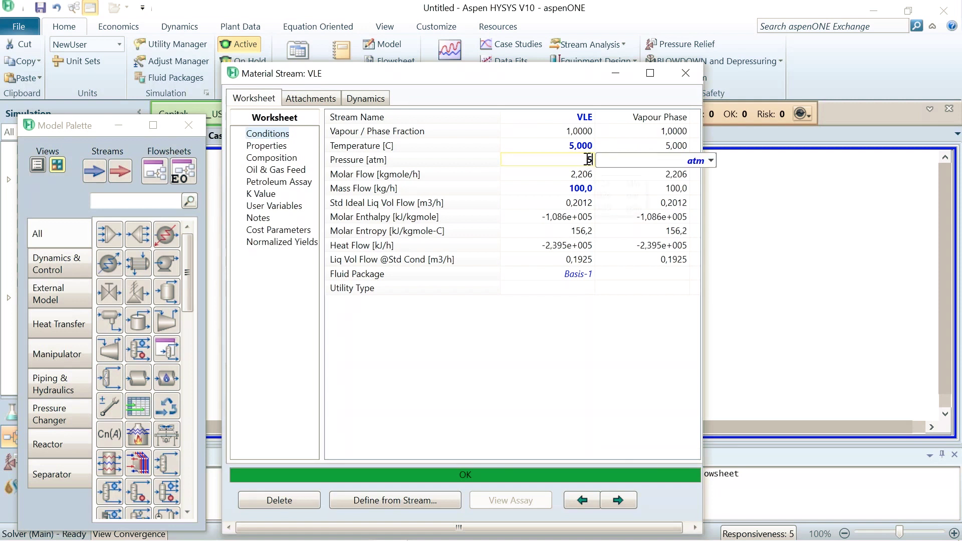
click(675, 163)
click(674, 163)
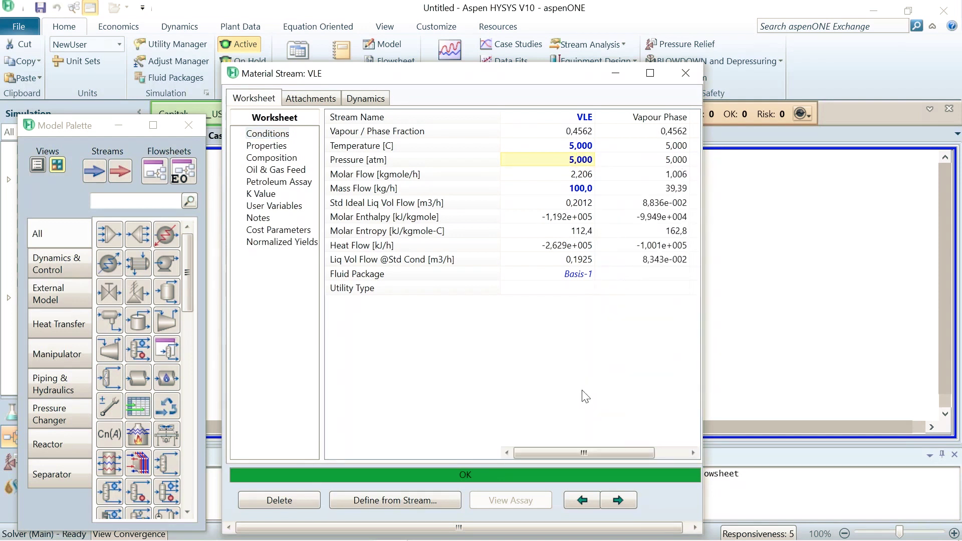
Check the stream's vapour and liquid phase fractions, then copy the cooling answer in Notepad under the 5 ATM pressure question.
drag(580, 453, 613, 452)
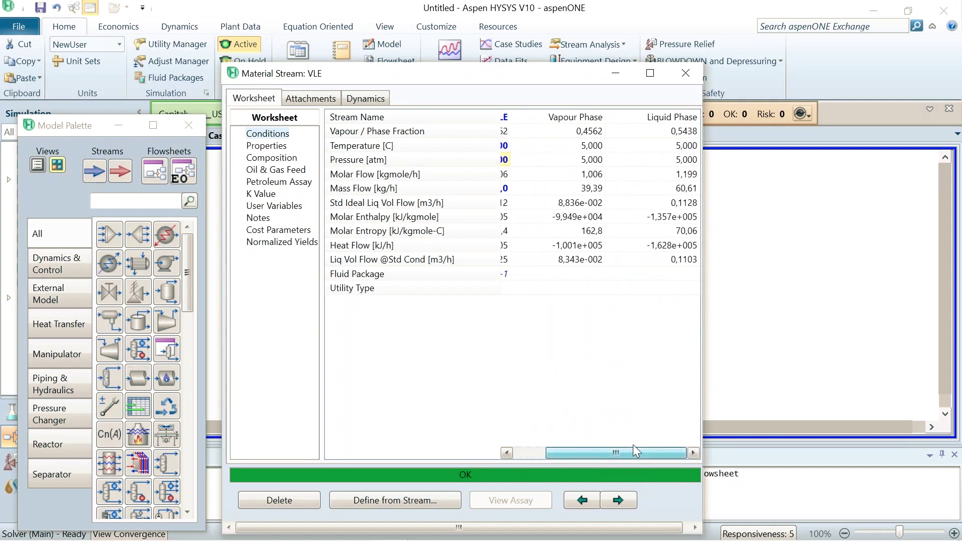
click(597, 127)
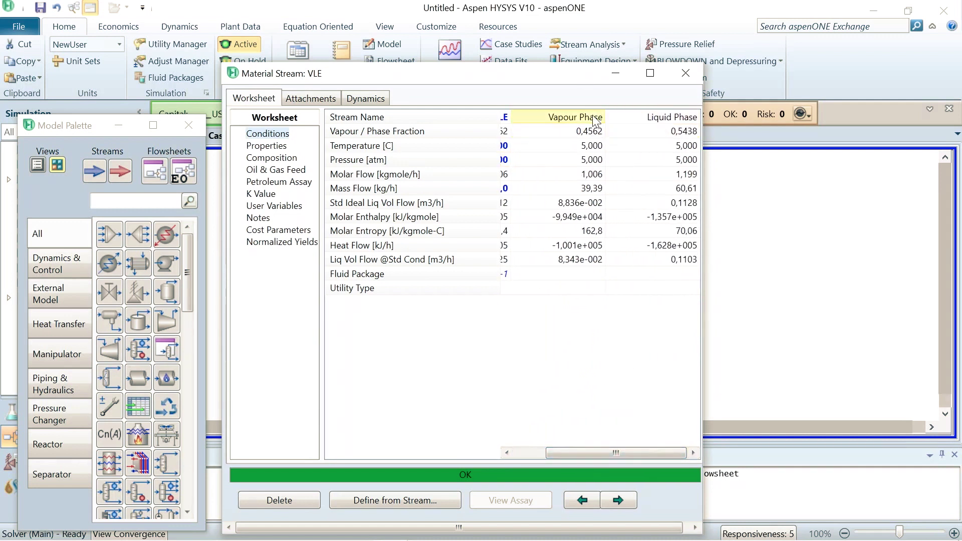
mouse_move(388, 538)
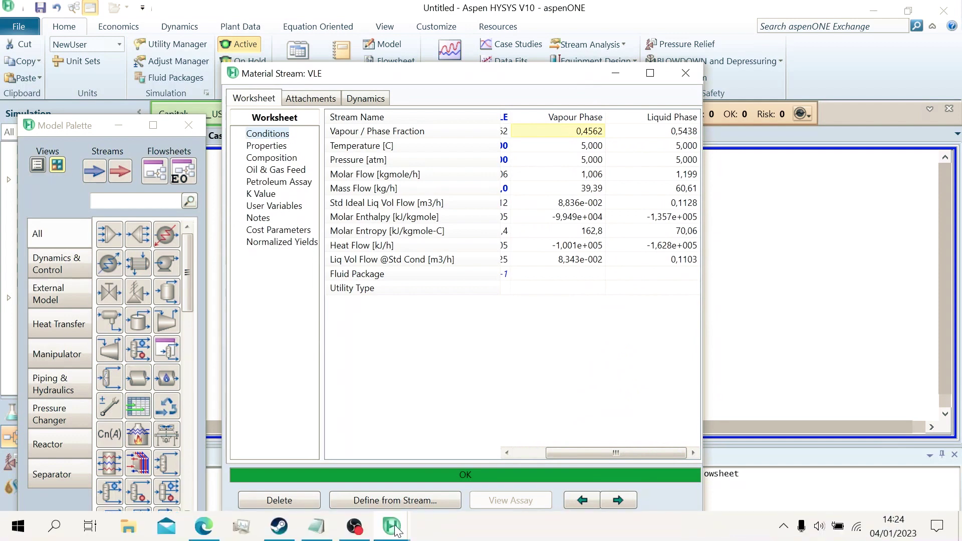
click(316, 526)
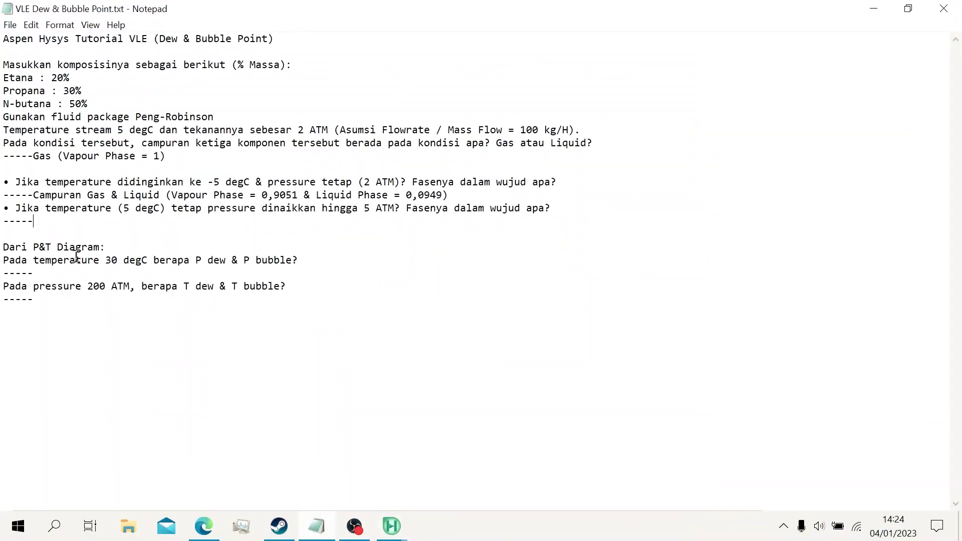
drag(35, 197, 499, 191)
key(ctrl+c)
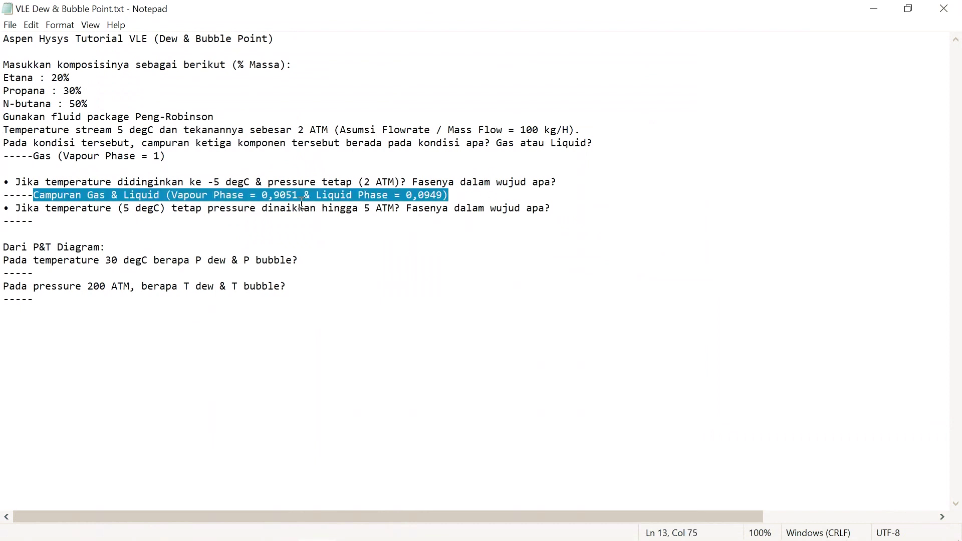
click(144, 220)
key(ctrl+v)
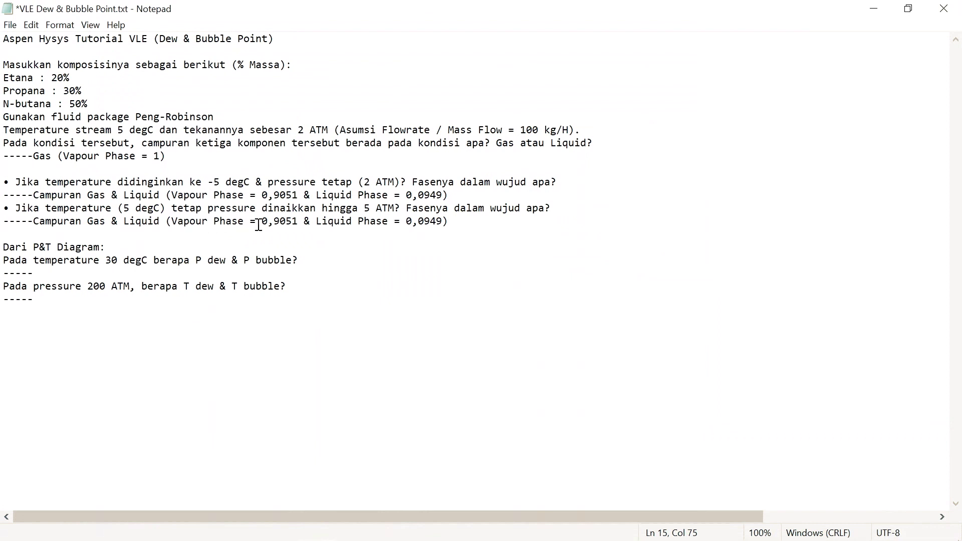
Change the copied answer's vapour phase to 0,4562 and liquid phase to 0,5438, and save the file.
drag(276, 217, 297, 216)
text(4562)
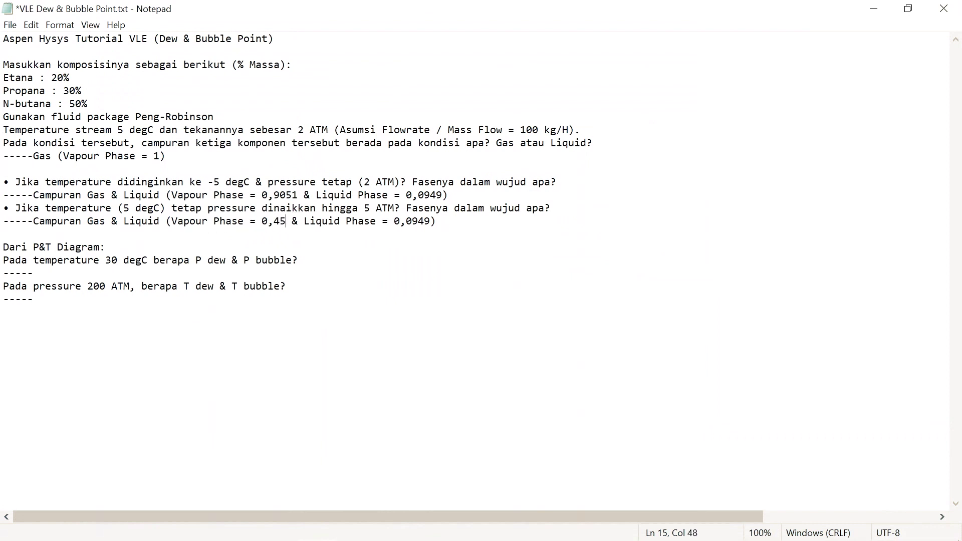
click(423, 255)
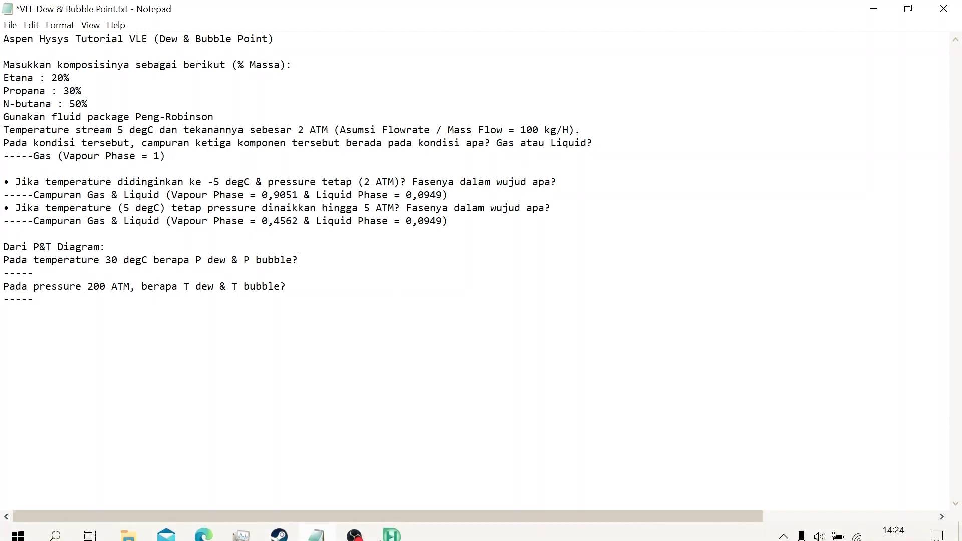
click(404, 529)
mouse_move(489, 450)
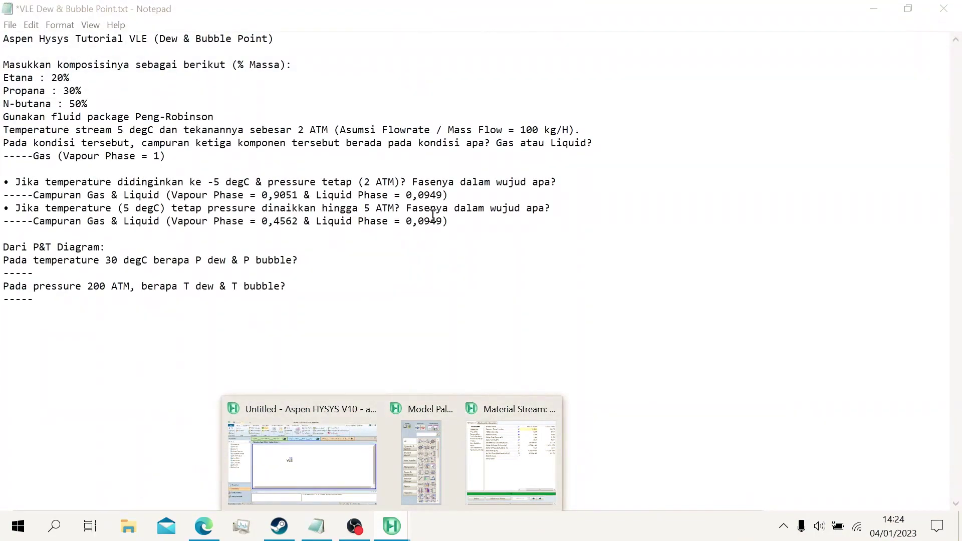
drag(420, 221, 442, 219)
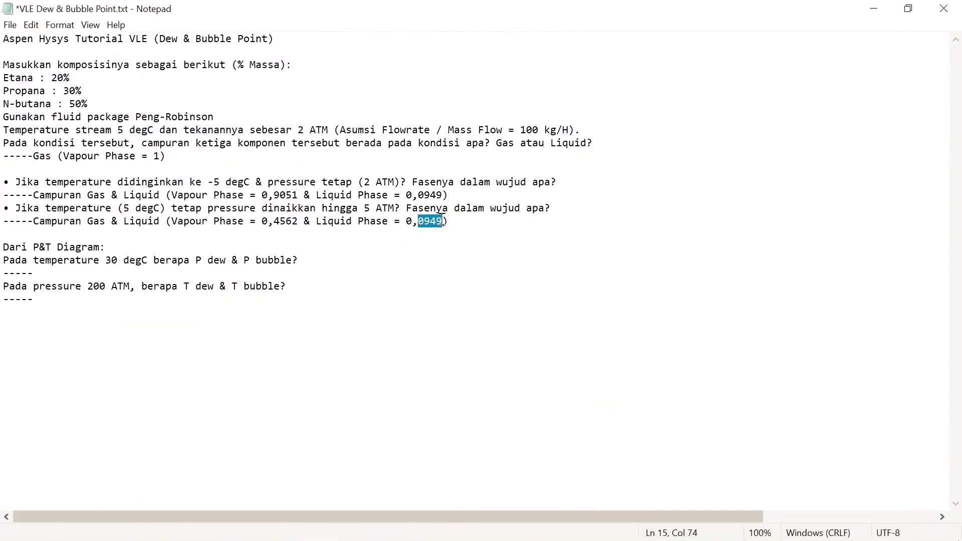
text(5438)
click(444, 242)
key(ctrl+s)
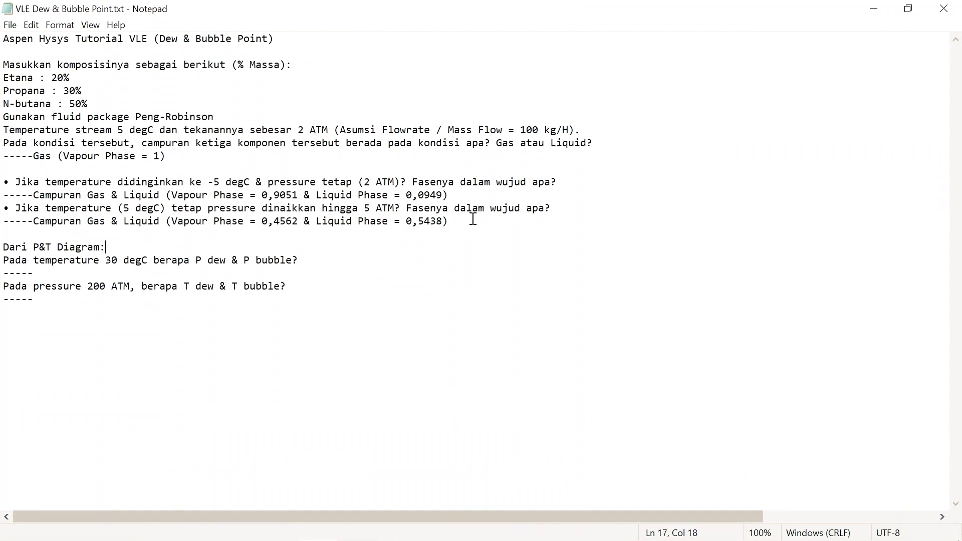
Read the P&T diagram questions in the notes, switch to Aspen HYSYS and close the VLE stream window.
click(84, 268)
drag(3, 248, 280, 306)
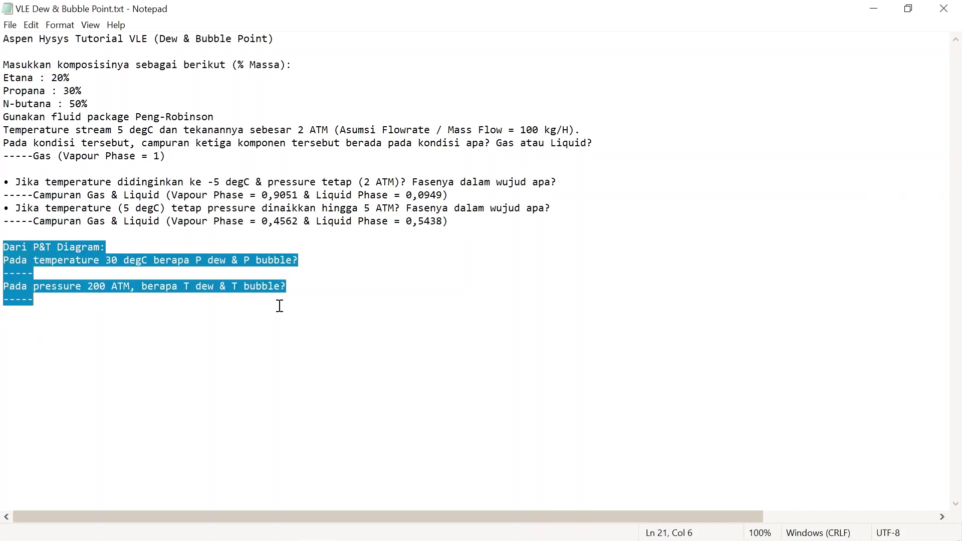
click(419, 286)
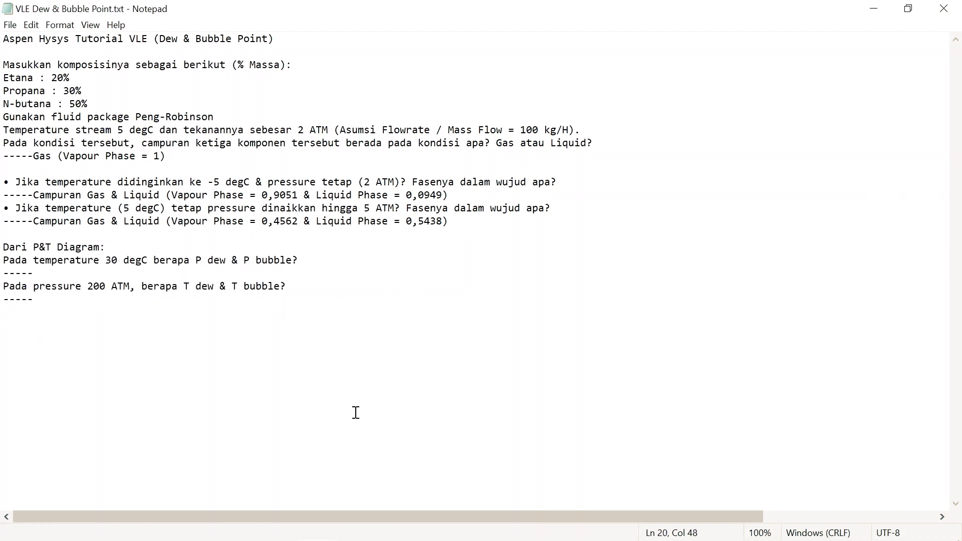
click(399, 527)
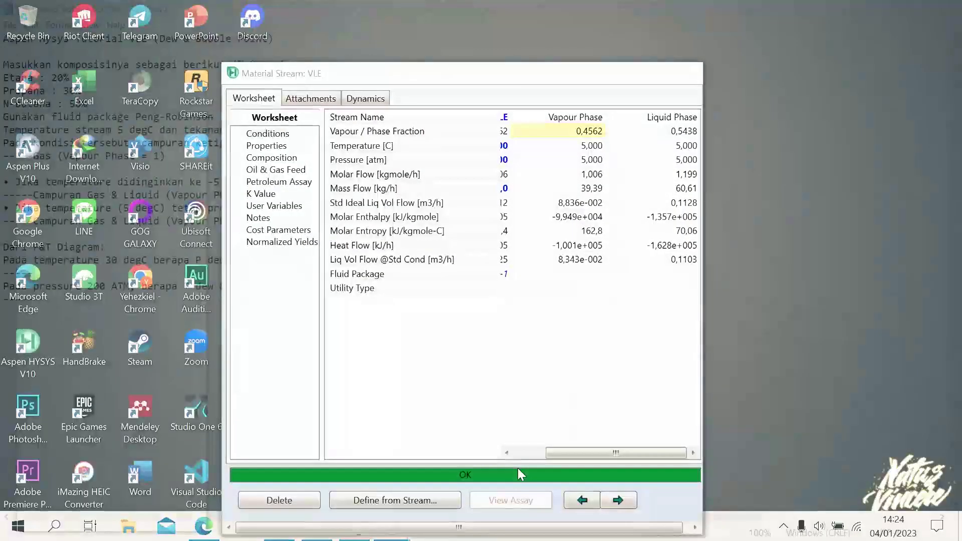
click(520, 472)
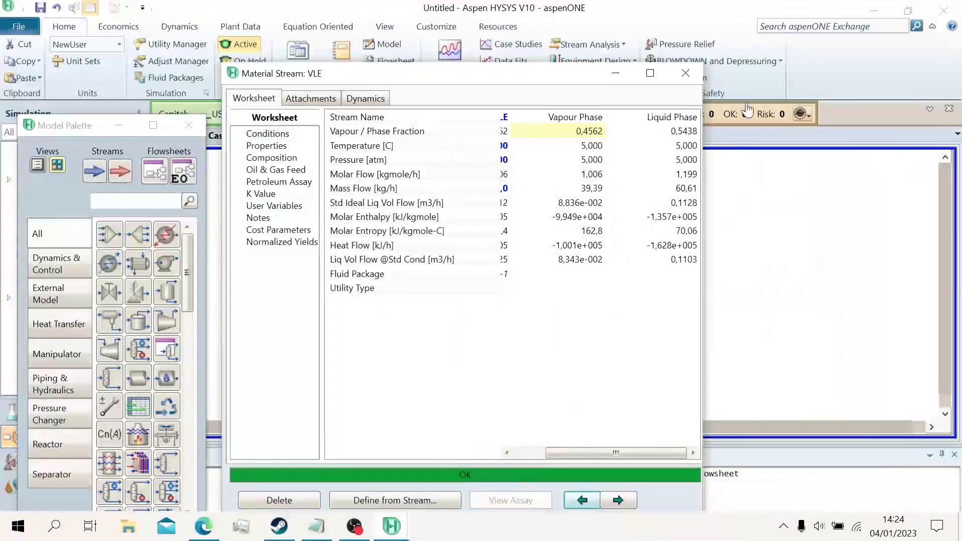
click(686, 73)
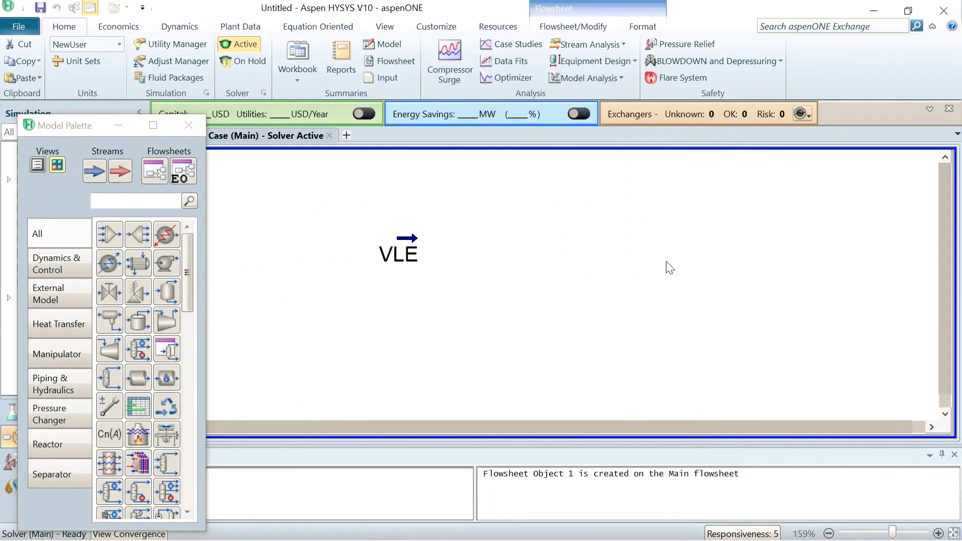
Create an Envelope stream analysis for the VLE stream on the flowsheet.
click(411, 235)
right_click(411, 235)
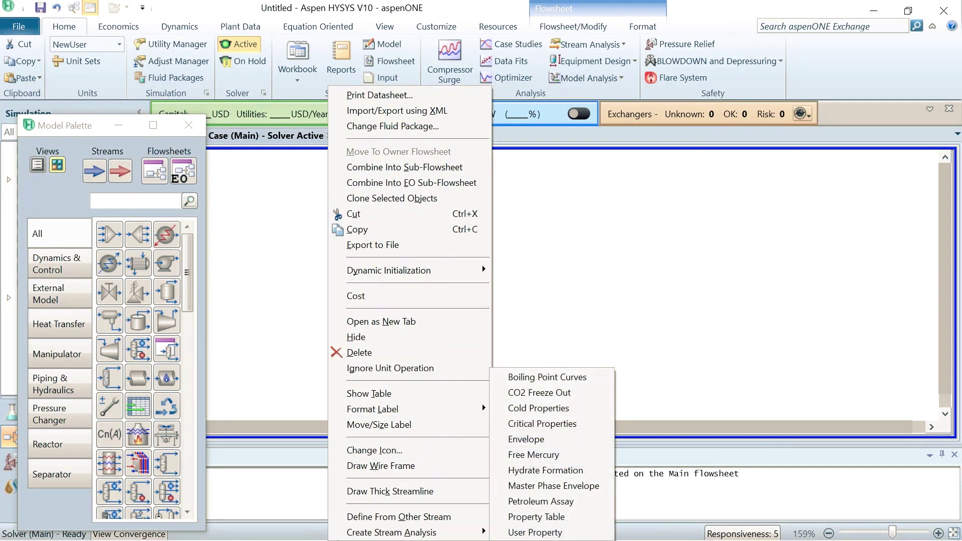
mouse_move(361, 534)
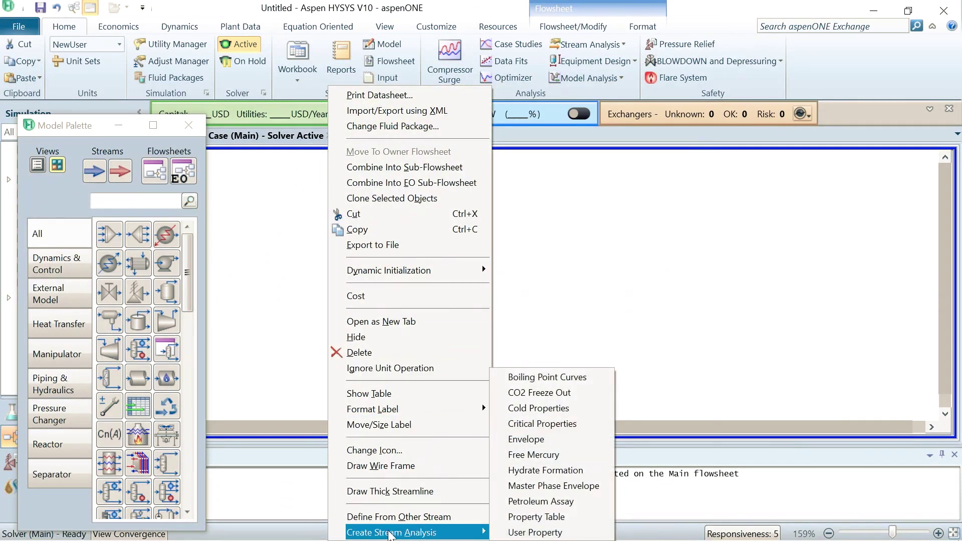
click(554, 439)
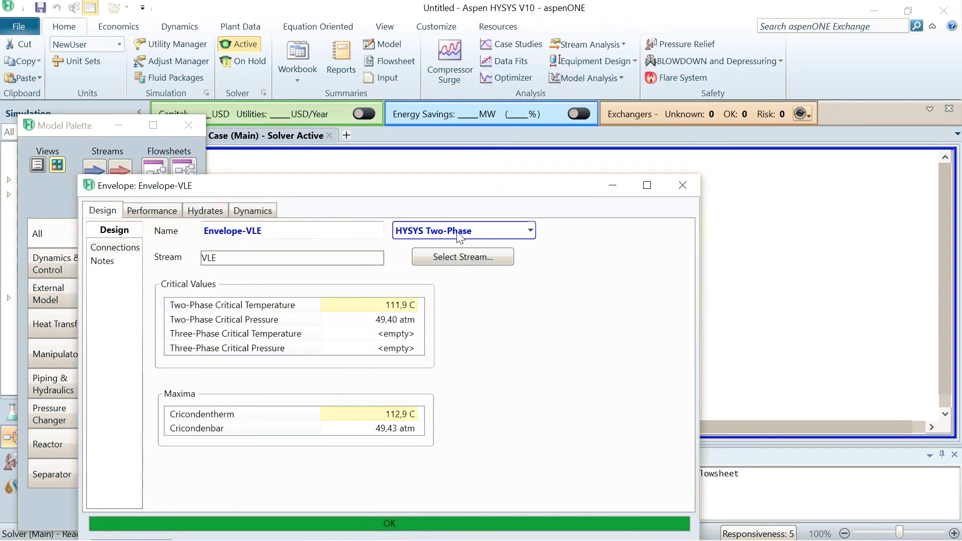
Display the VLE envelope's PT plot in a maximized window and read the dew point pressure near 30 °C.
drag(461, 182, 570, 96)
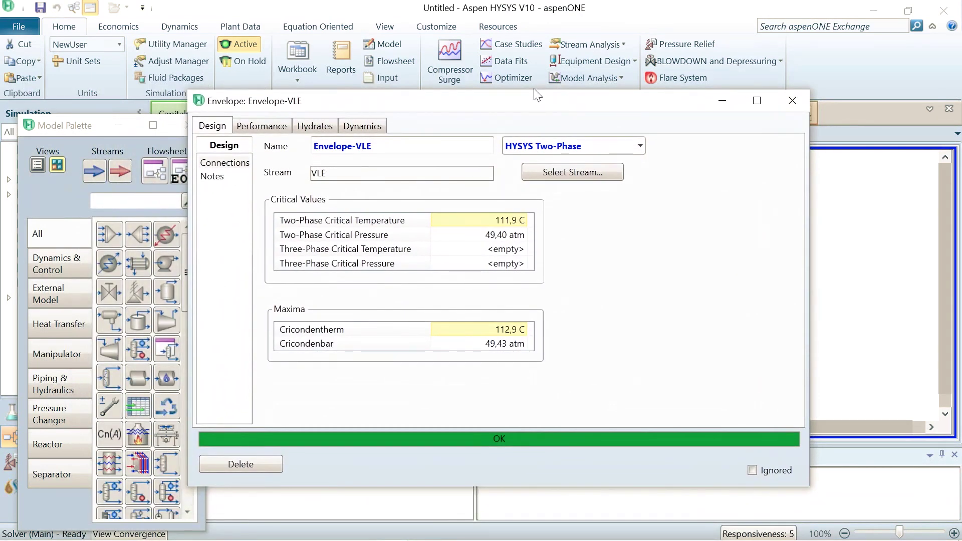
click(269, 125)
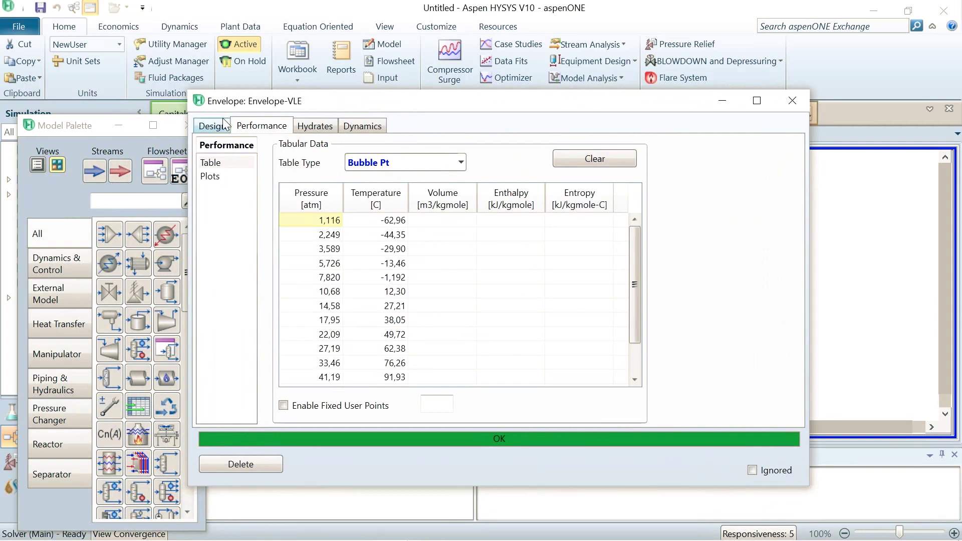
click(216, 124)
click(266, 125)
click(213, 178)
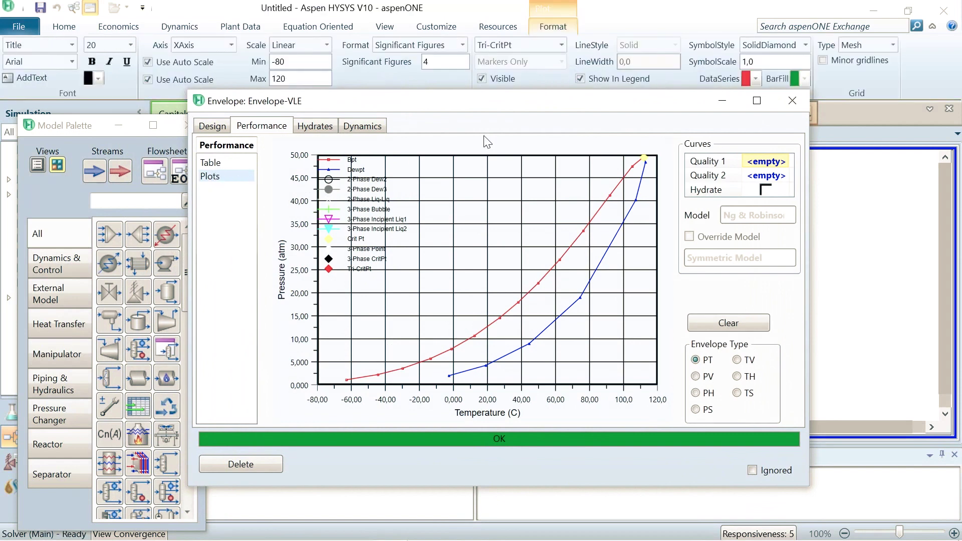
click(765, 100)
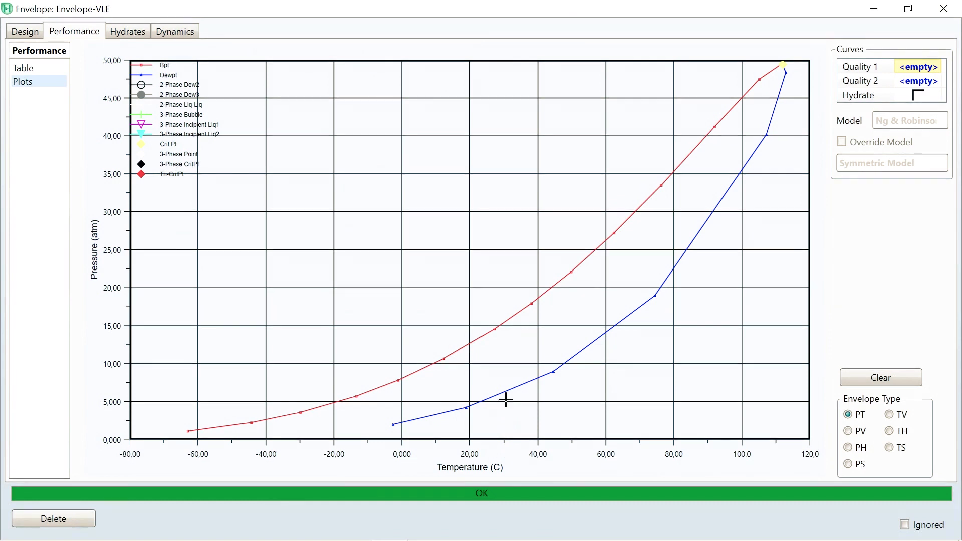
mouse_move(505, 392)
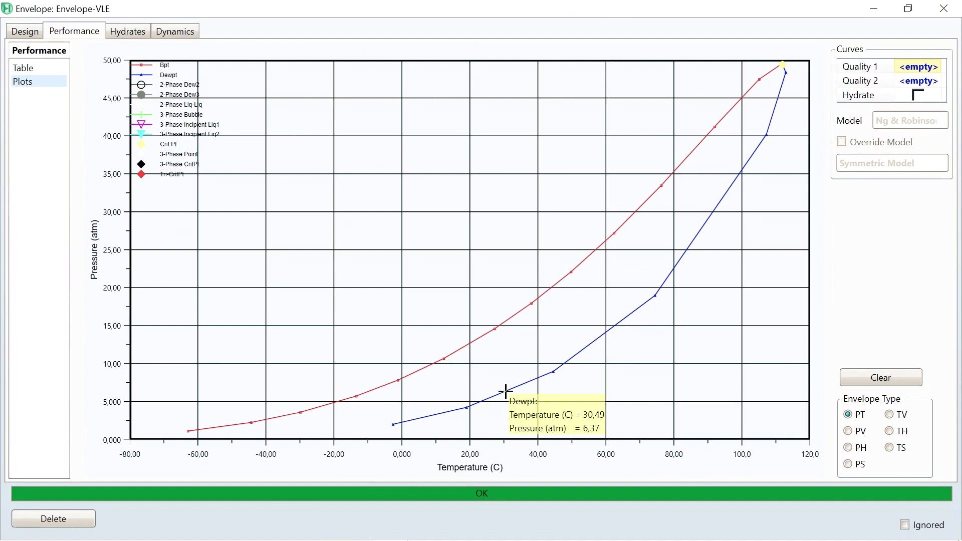
Switch to Notepad and enter "P dew = 6,37" as the answer under the 30 degC question.
mouse_move(395, 538)
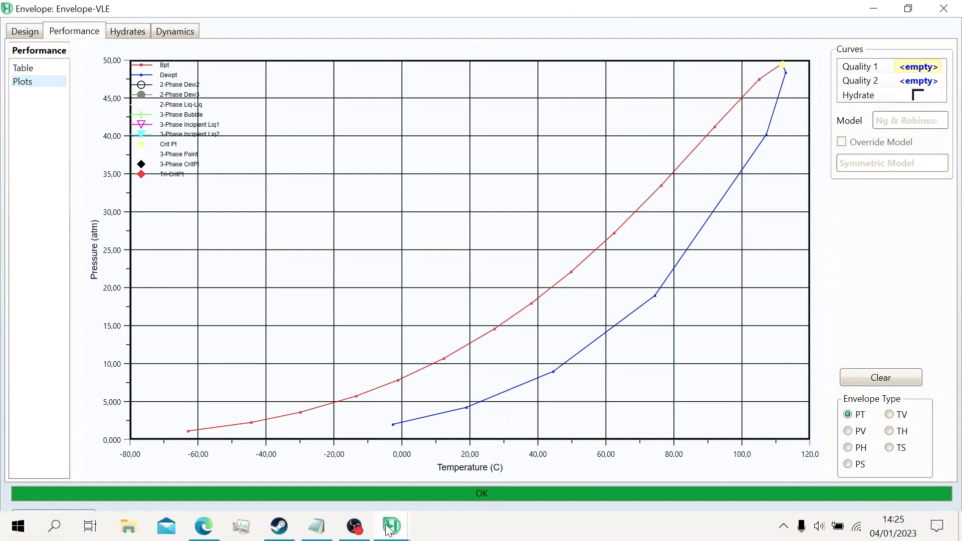
click(303, 532)
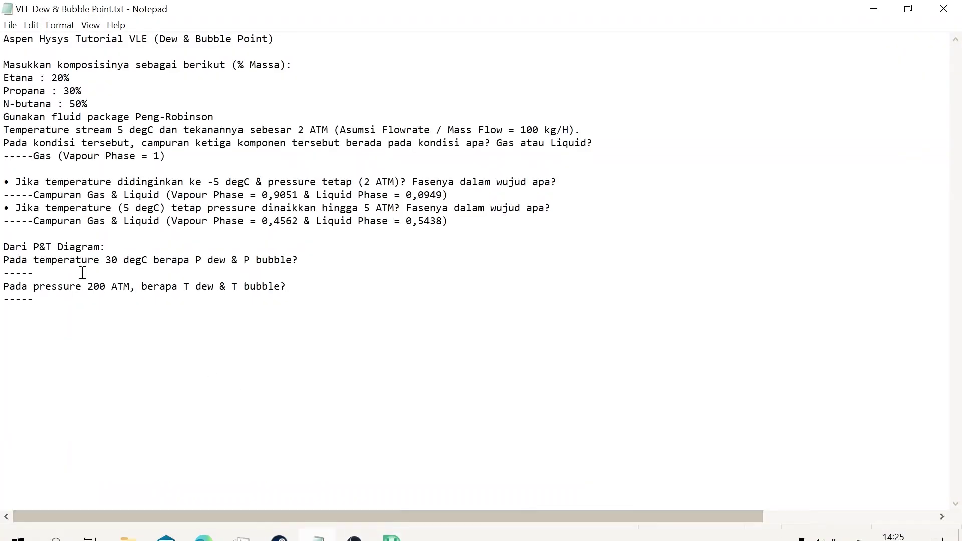
click(82, 273)
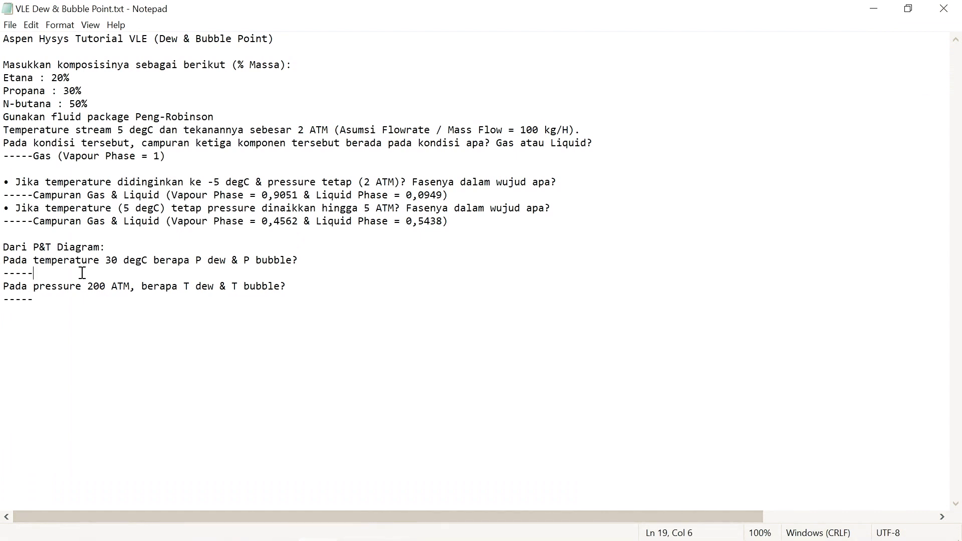
text(P )
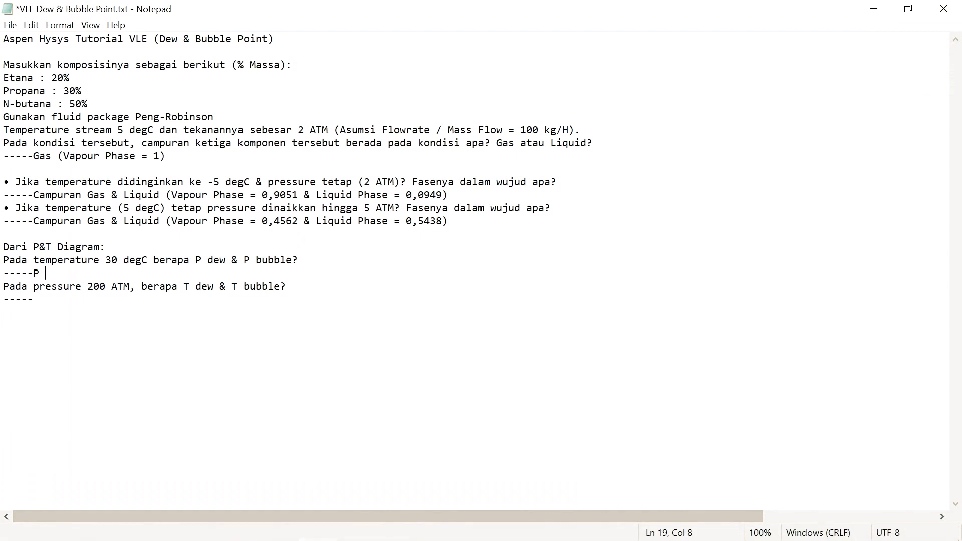
text(dew = 6,37)
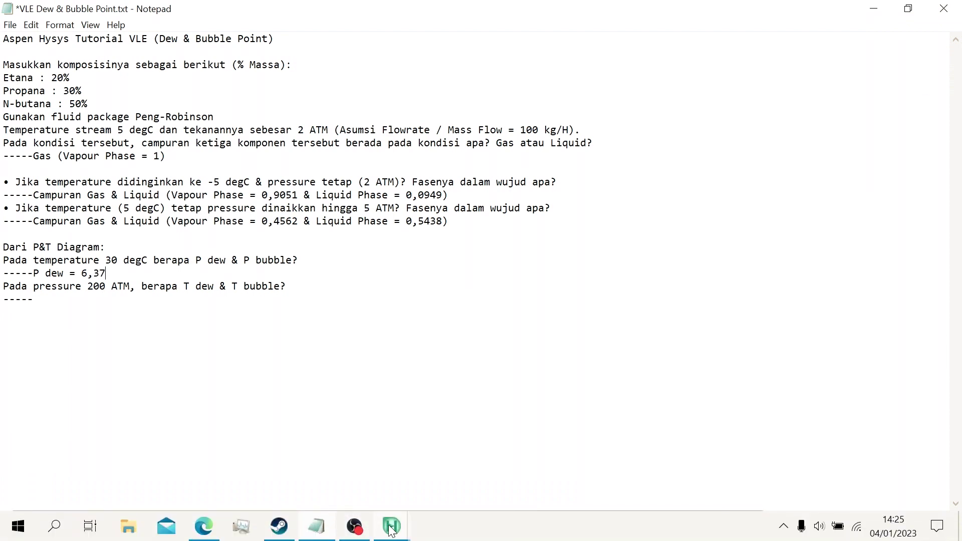
Check the pressure unit on the HYSYS envelope plot, then append "atm & P bubble =" to the Notepad answer and save.
click(395, 525)
click(492, 471)
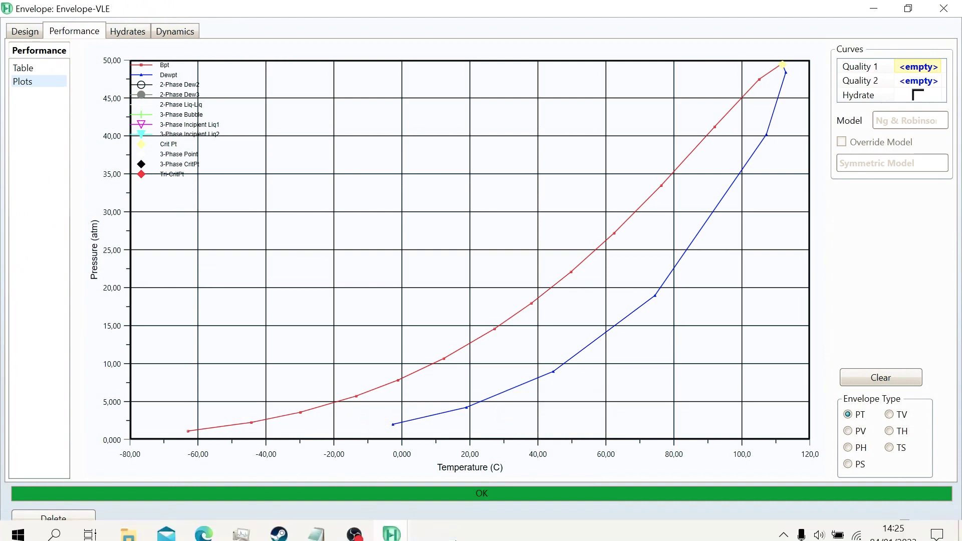
click(318, 526)
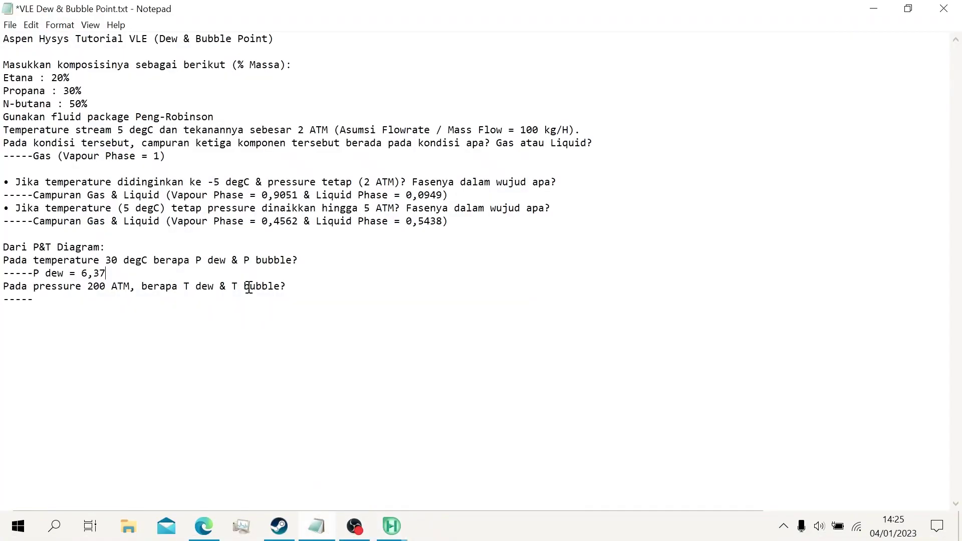
text(atm )
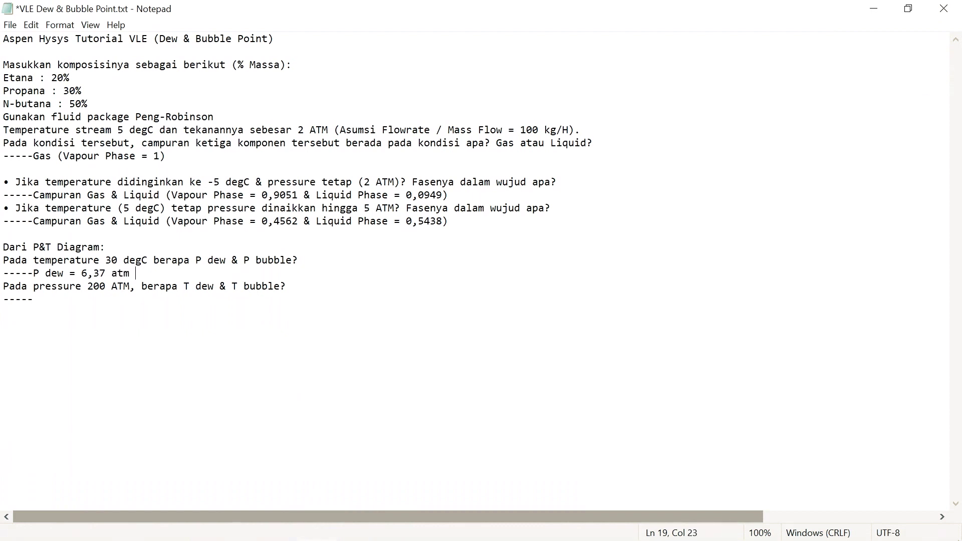
text(& P bubble =)
key(ctrl+s)
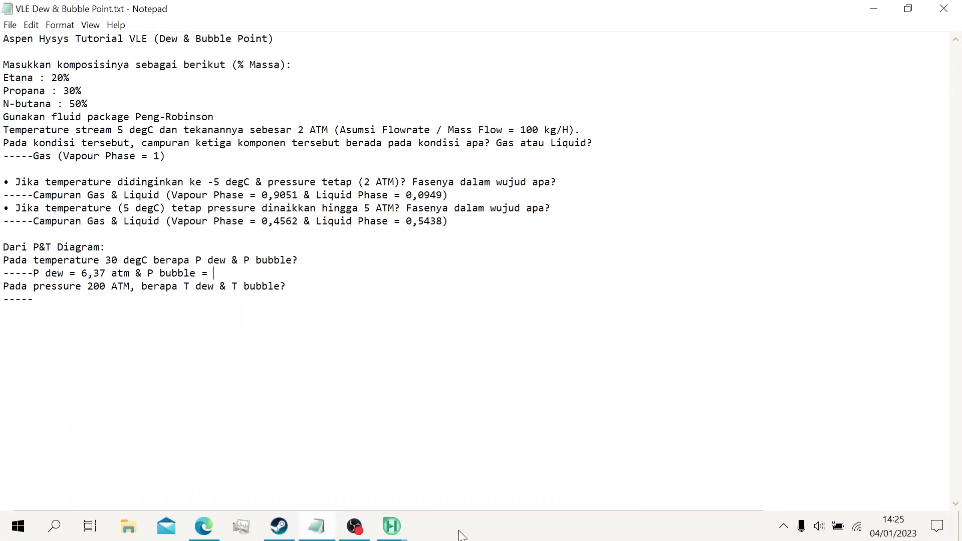
Read the bubble point pressure near 30 °C on the HYSYS envelope plot, complete the Notepad answer with "15,55 atm", and save.
mouse_move(393, 528)
click(452, 492)
mouse_move(494, 270)
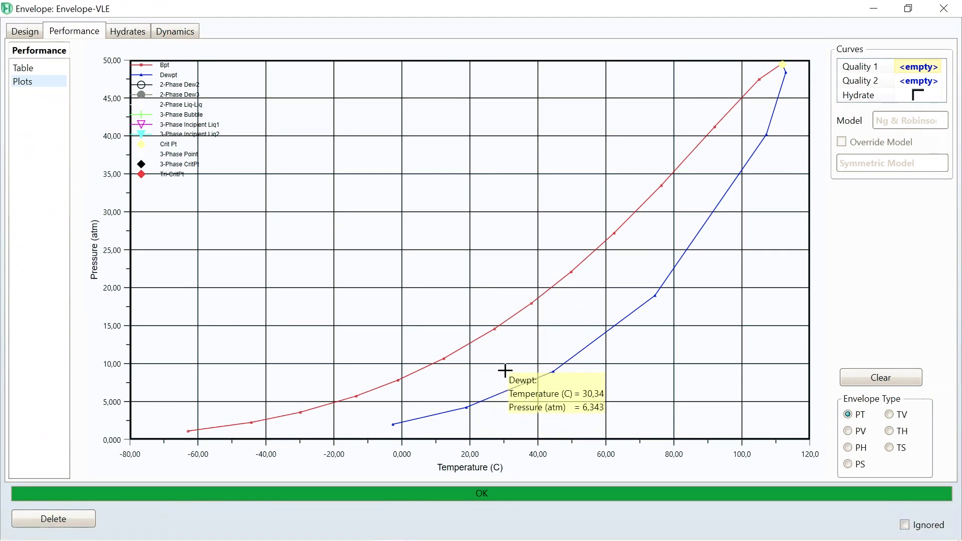
mouse_move(506, 317)
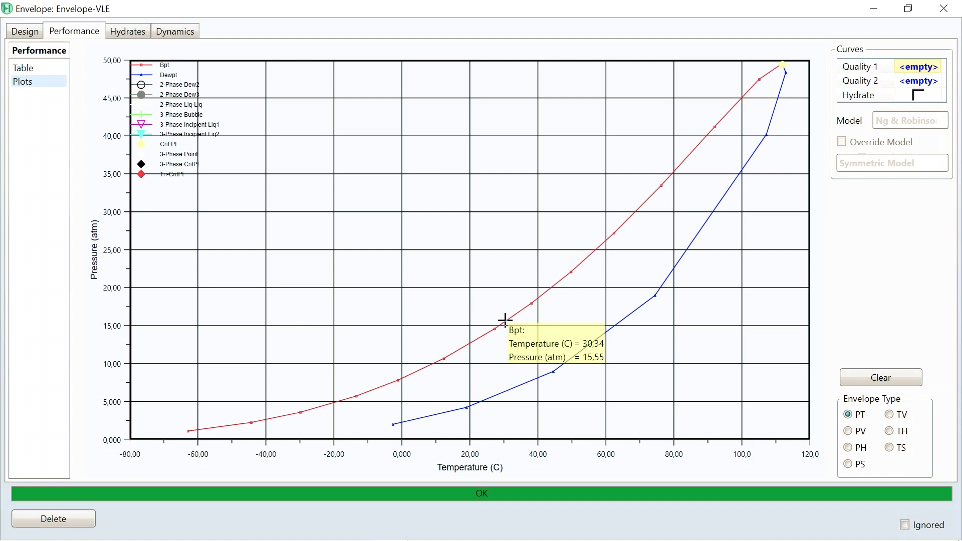
mouse_move(434, 516)
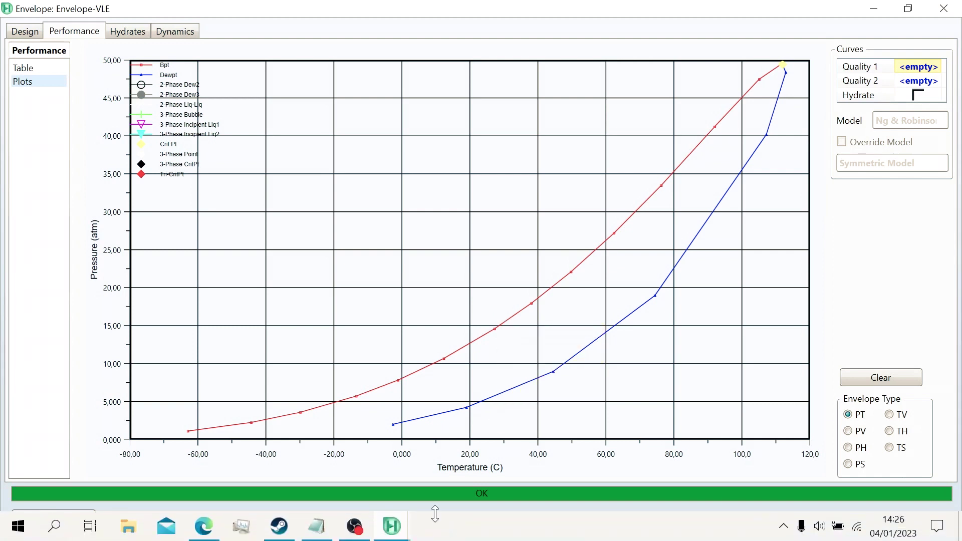
click(317, 527)
text(1)
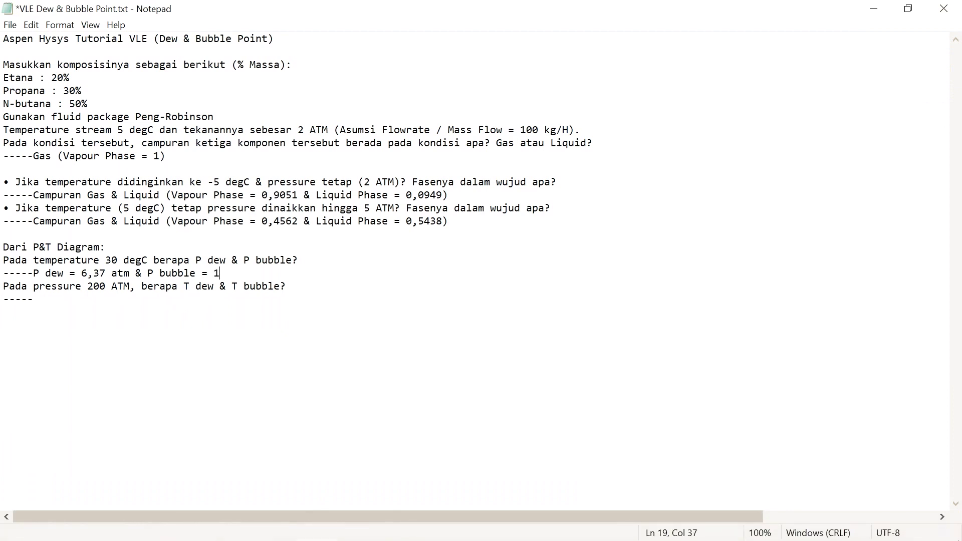
text(5,55 atm)
key(ctrl+s)
Start the 200 ATM answer with "T dew =", save, and check the upper pressure end of the HYSYS envelope plot.
click(120, 305)
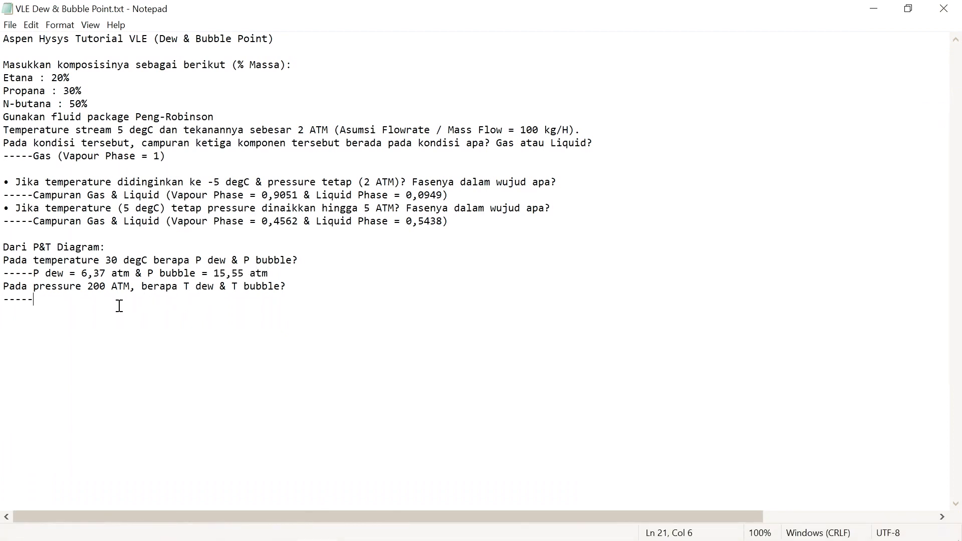
text(T de)
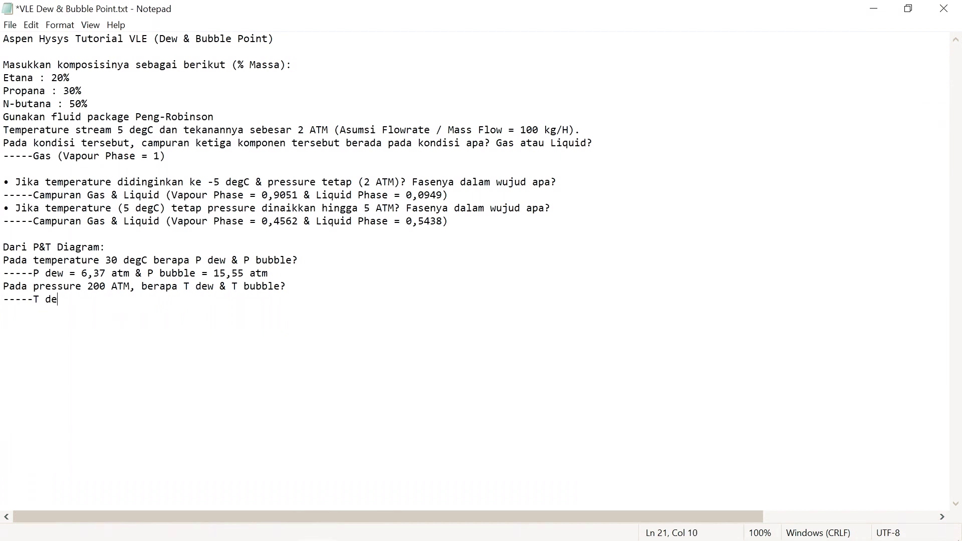
text(w =)
key(ctrl+s)
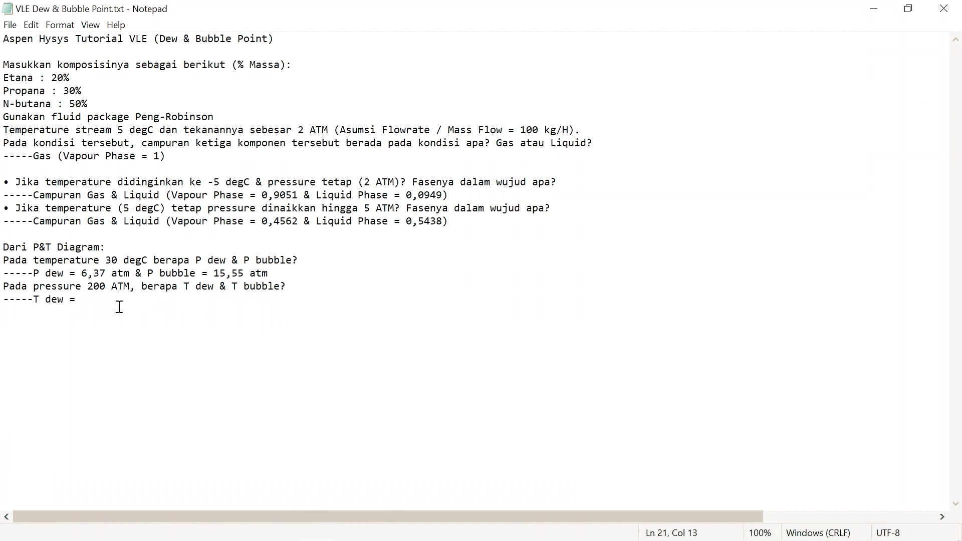
mouse_move(393, 522)
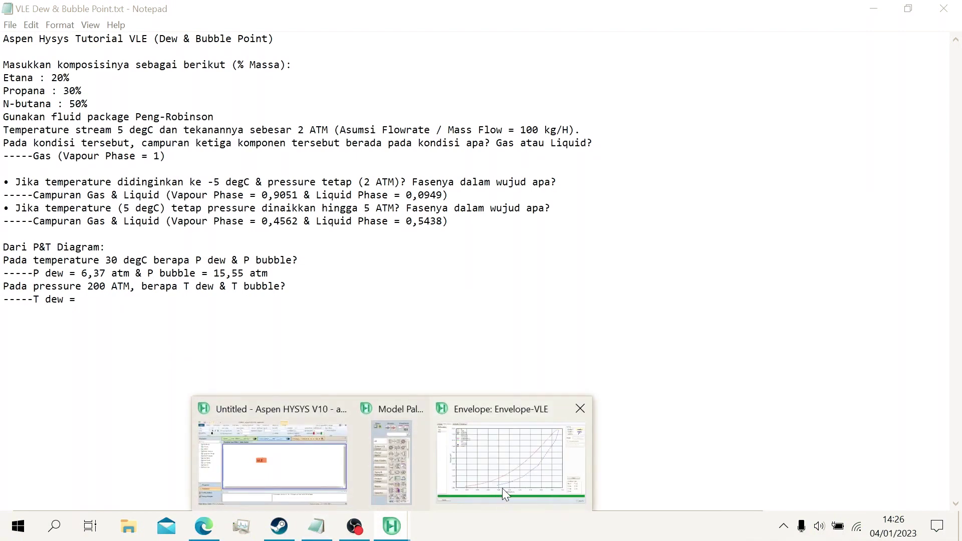
click(509, 484)
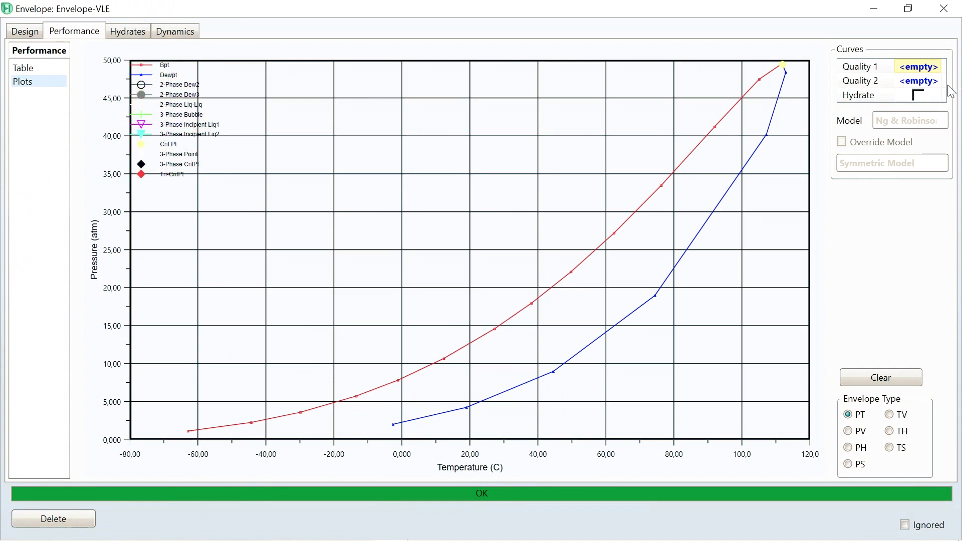
mouse_move(782, 65)
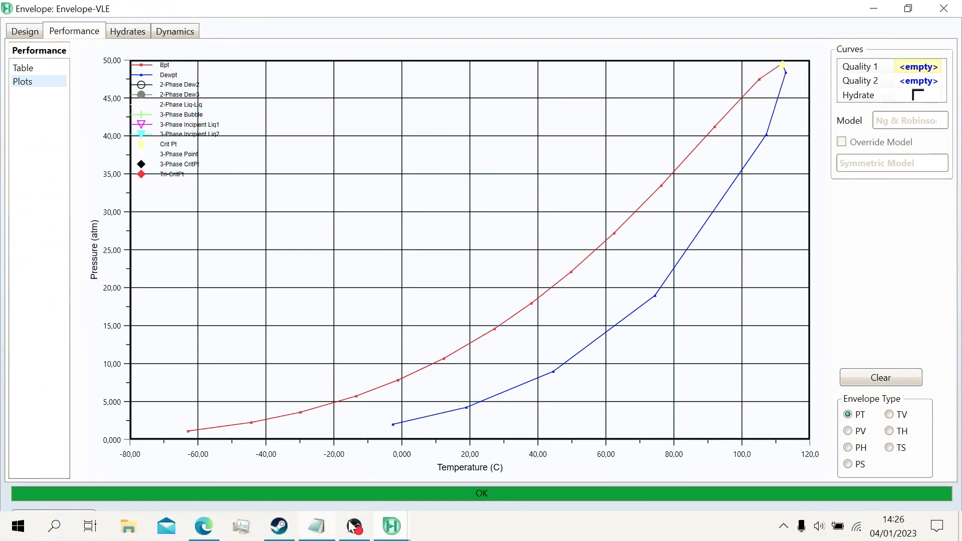
Complete the Notepad answer as "T dew = N/A & T bubble = N/A", add a closing "Done!" line, and save the file.
click(320, 527)
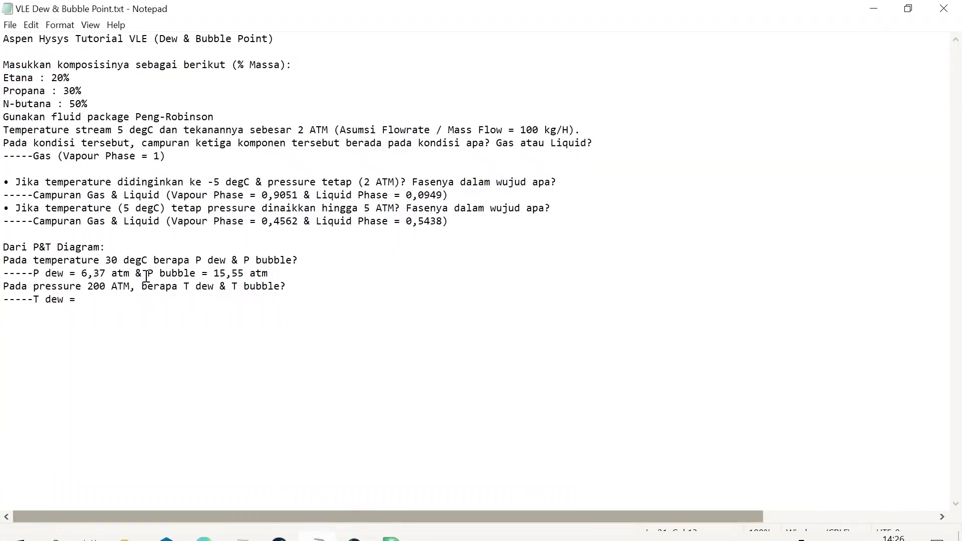
text(N/)
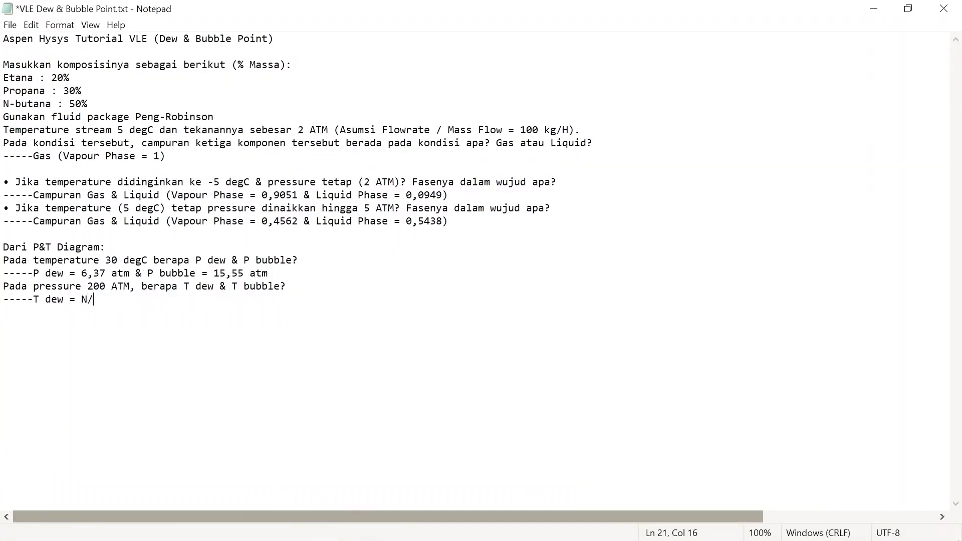
text(A & T bubble = N/A)
key(Return)
text(Done!)
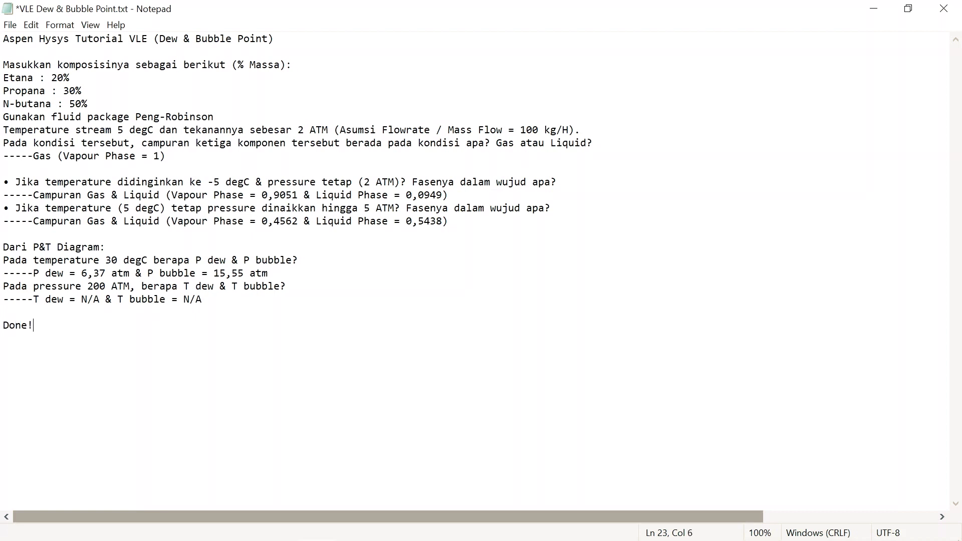
key(ctrl+s)
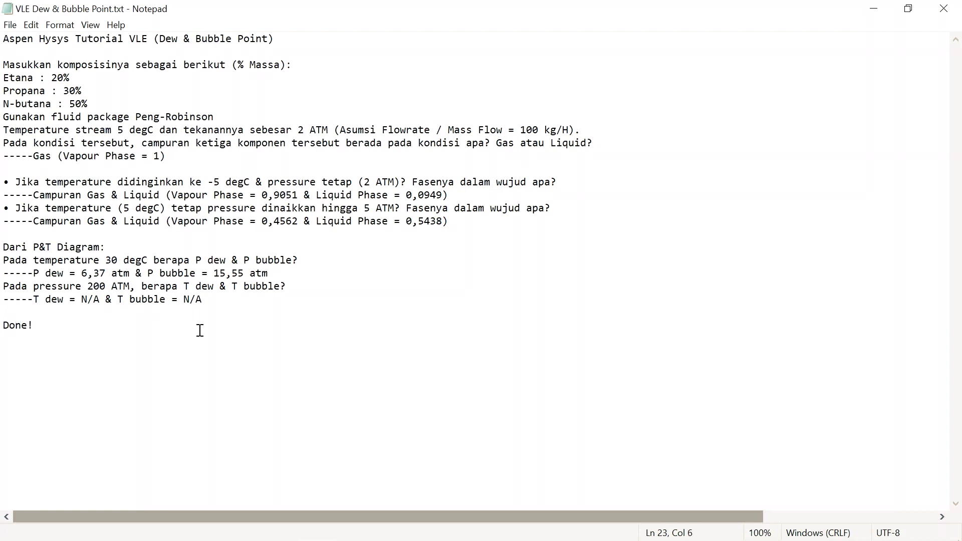